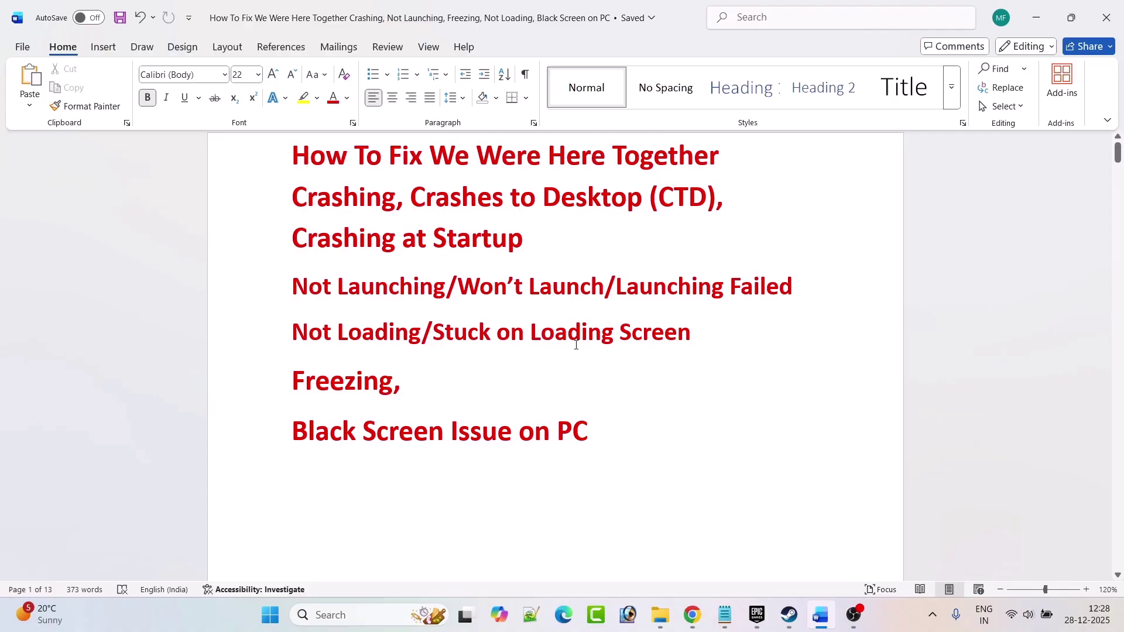
- Scroll past the guide's title to the 'Fix 1. Modify Game Launch Options' heading
scroll(716, 365, "down", 5)
scroll(716, 364, "down", 2)
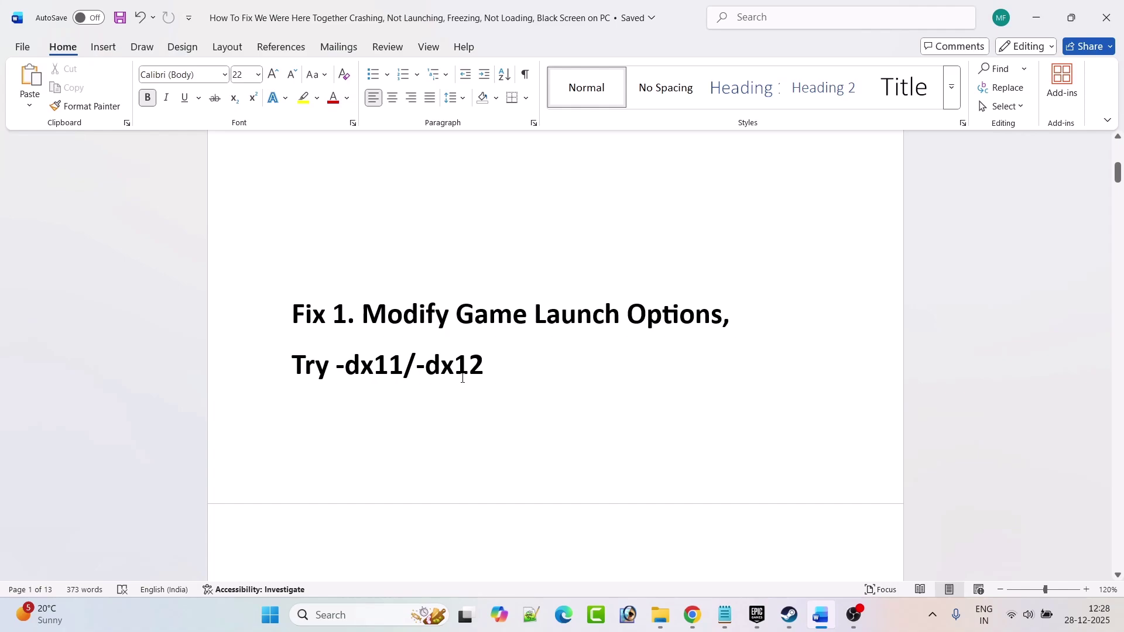
- In the Epic Games Library, enable Disco Elysium's launch options and set them to -dx11
left_click(757, 614)
left_click(79, 167)
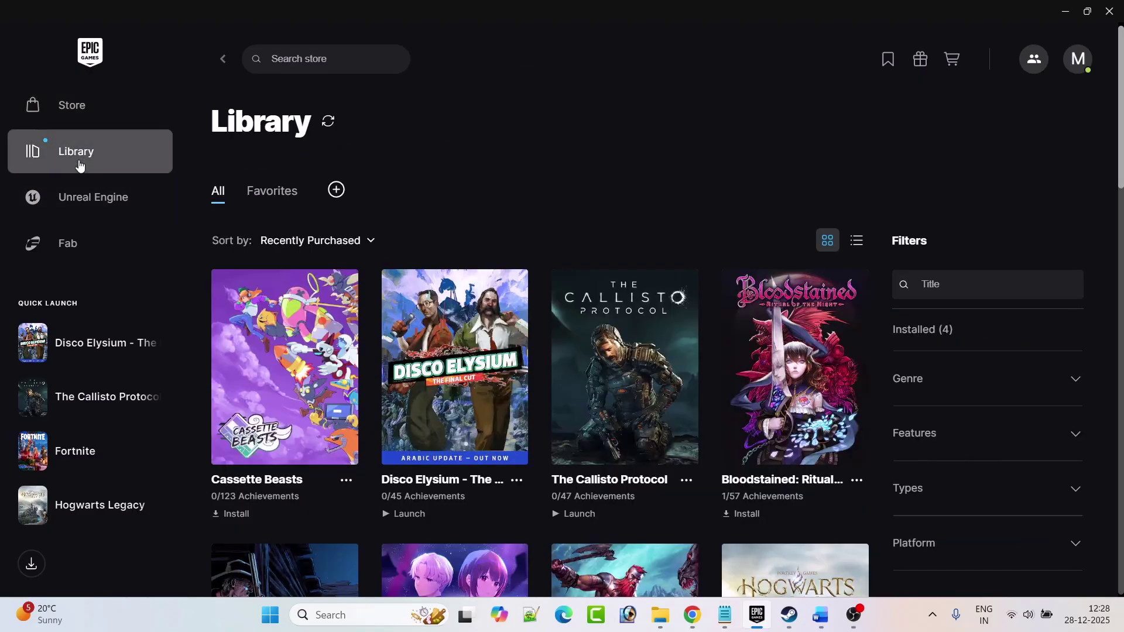
left_click(517, 481)
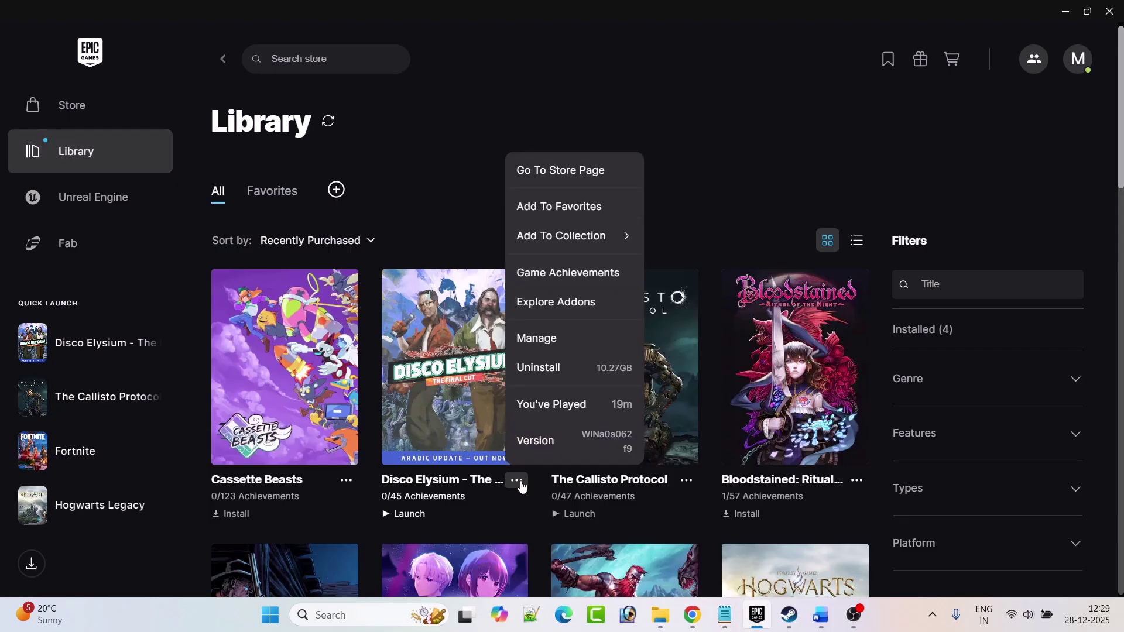
left_click(568, 340)
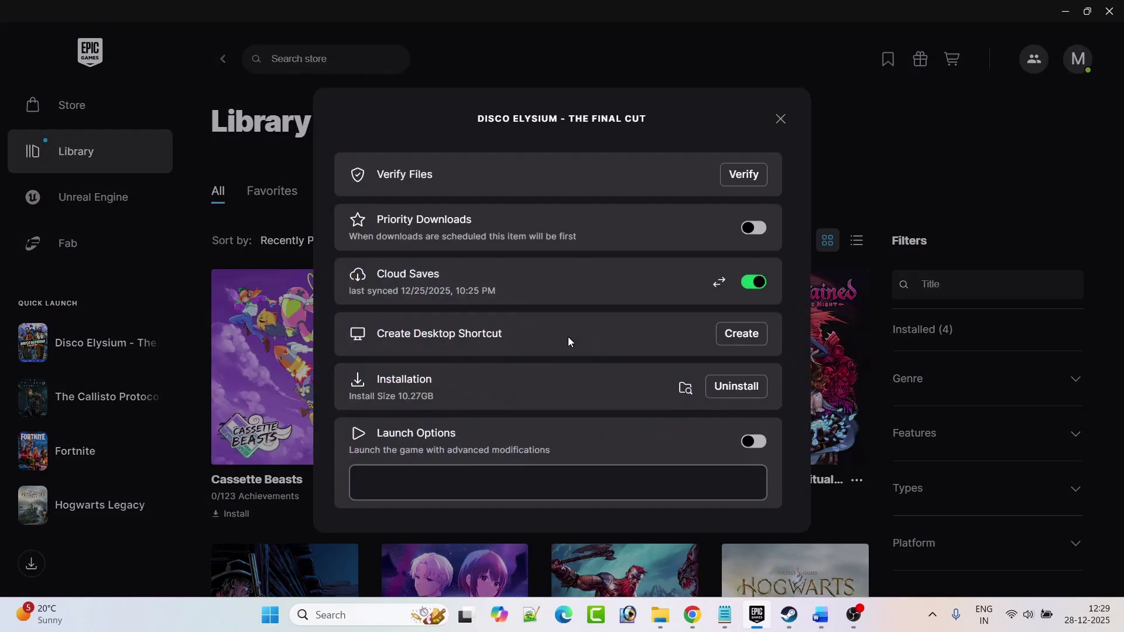
left_click(753, 443)
type("-dx11")
left_click(781, 119)
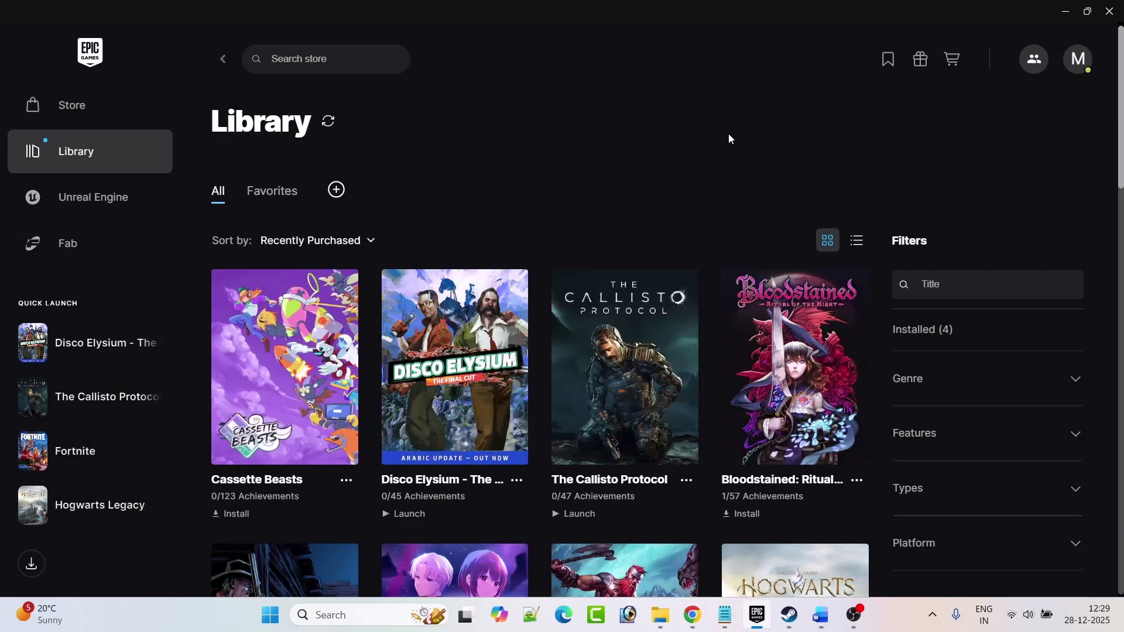
- Change Disco Elysium's launch argument from -dx11 to -dx12
left_click(516, 480)
left_click(559, 338)
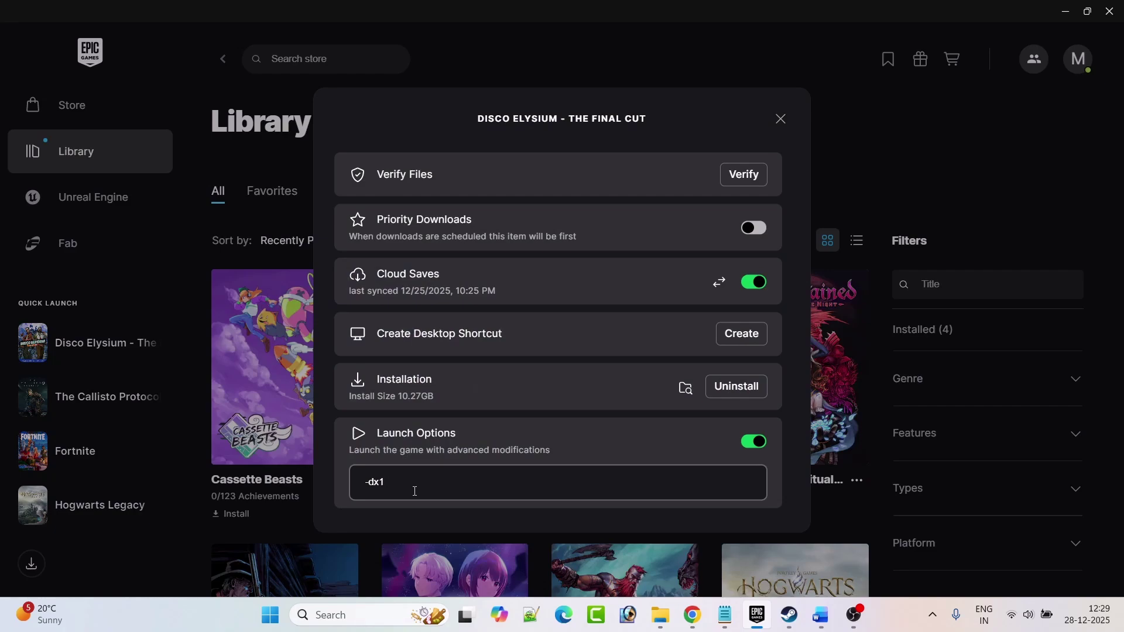
type("2")
left_click(781, 120)
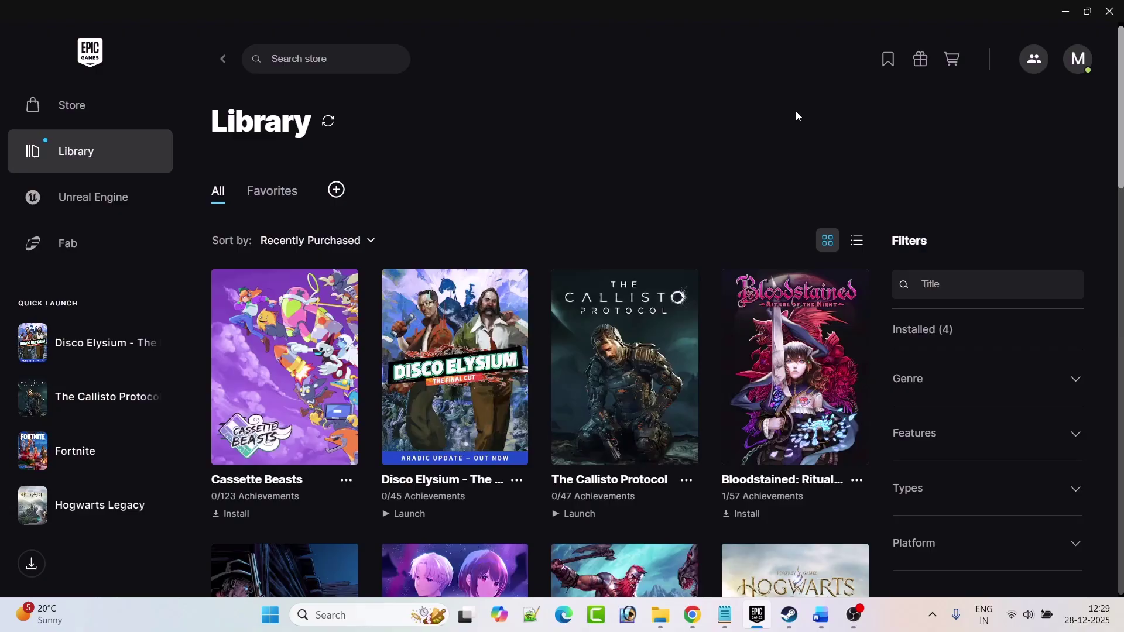
- Delete the -dx12 argument, turn launch options off, and return to the Word guide
left_click(516, 481)
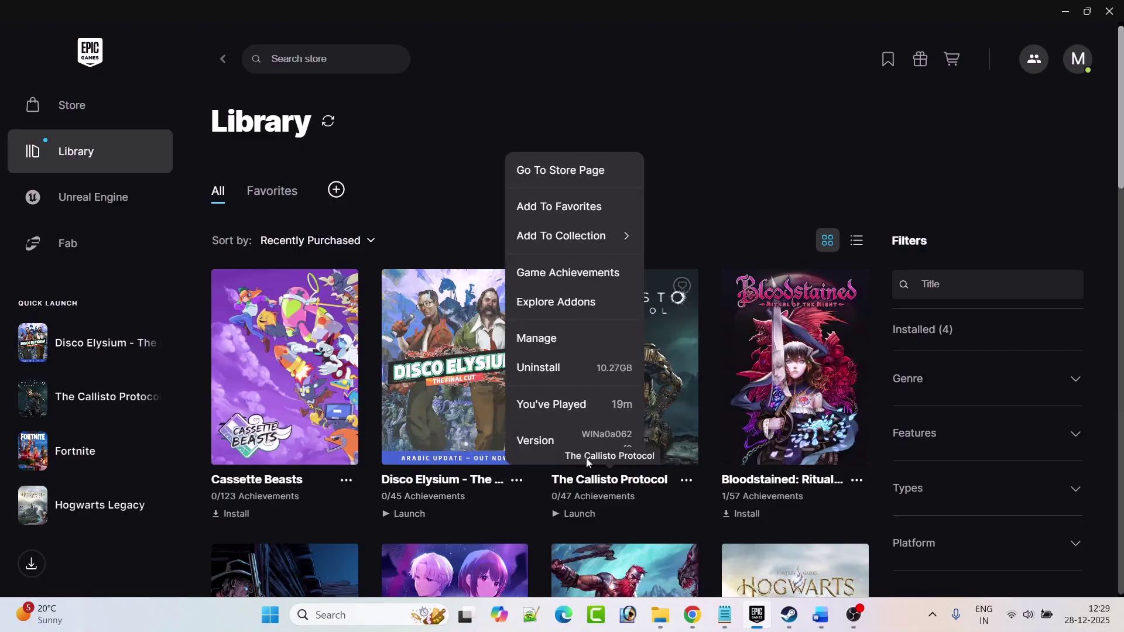
left_click(565, 334)
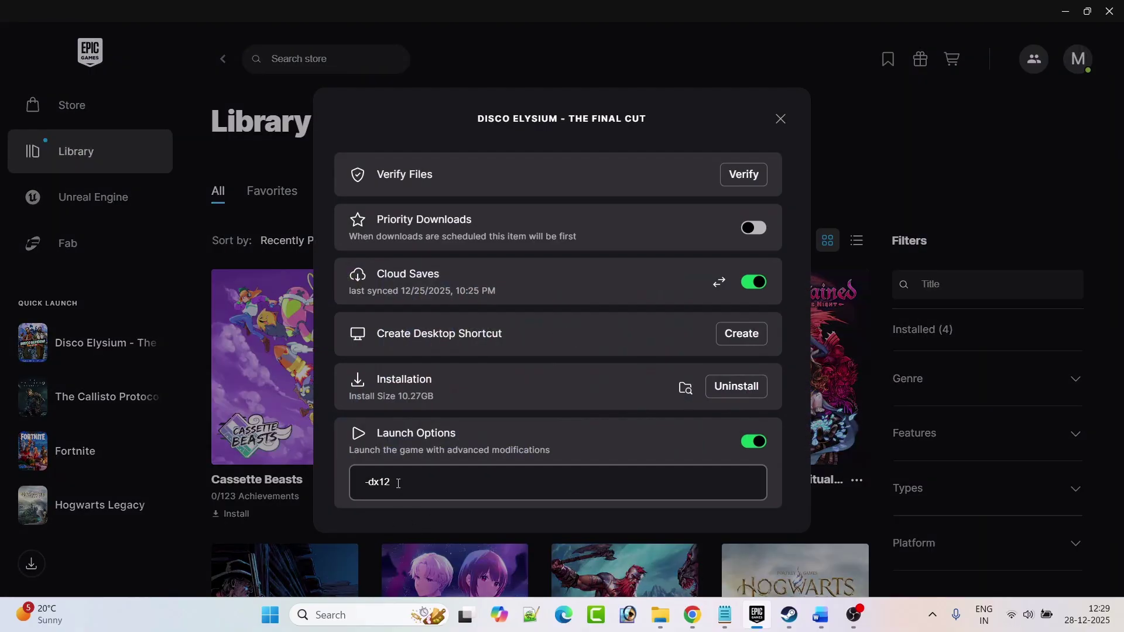
left_click_drag(398, 484, 307, 483)
key("BackSpace")
left_click(755, 445)
left_click(779, 119)
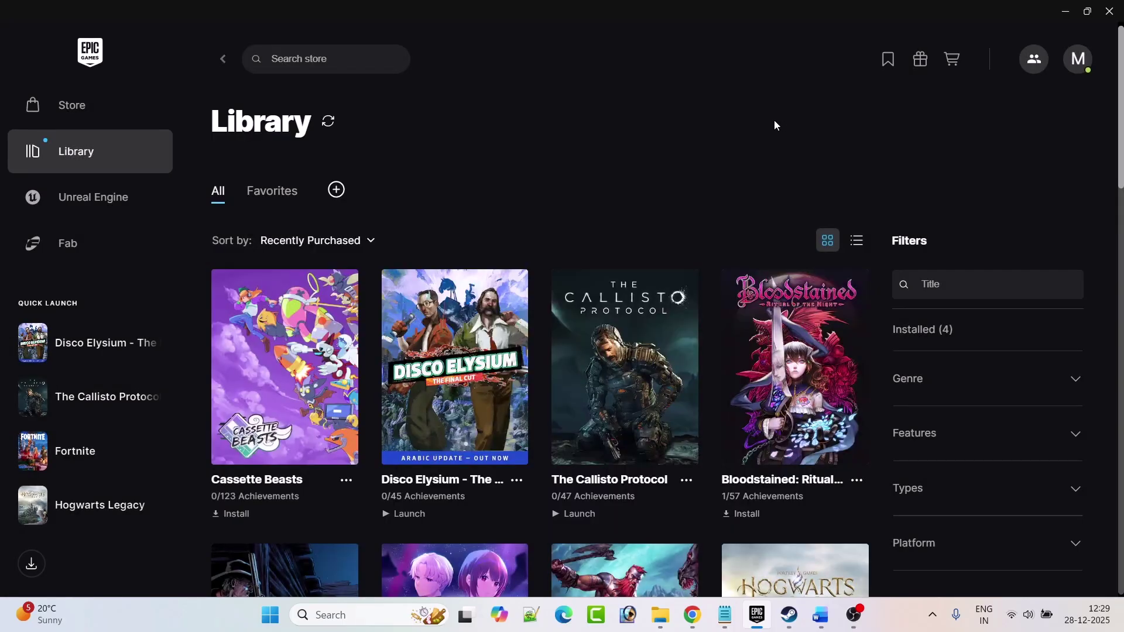
left_click(821, 615)
- Scroll to Fix 2 and open Windows Security by searching 'windows se'
scroll(535, 328, "down", 5)
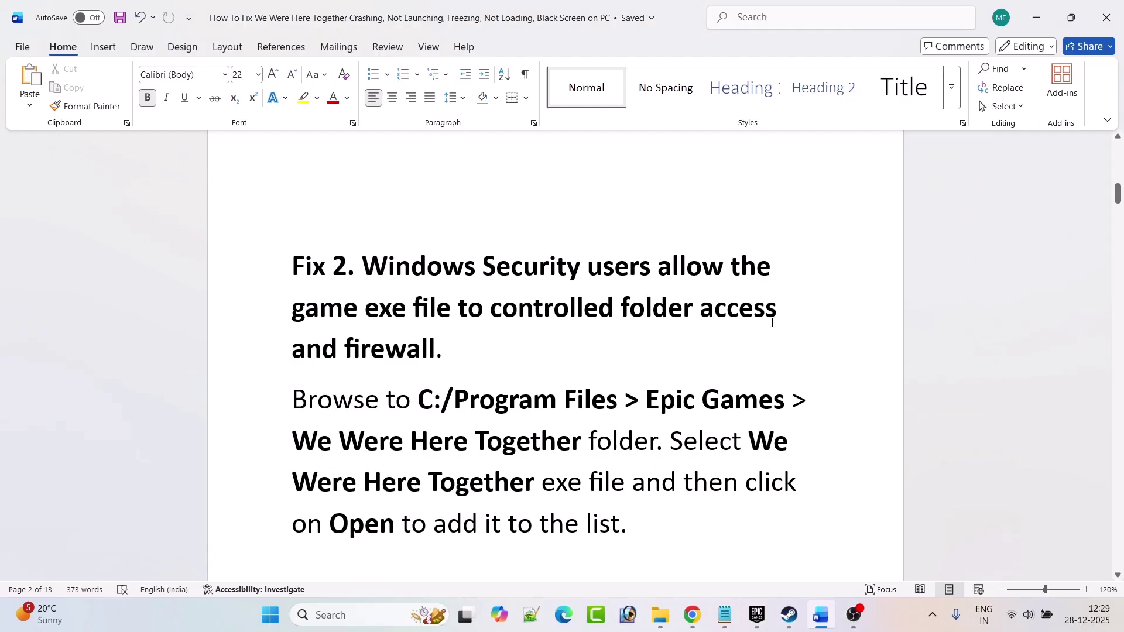
left_click(378, 613)
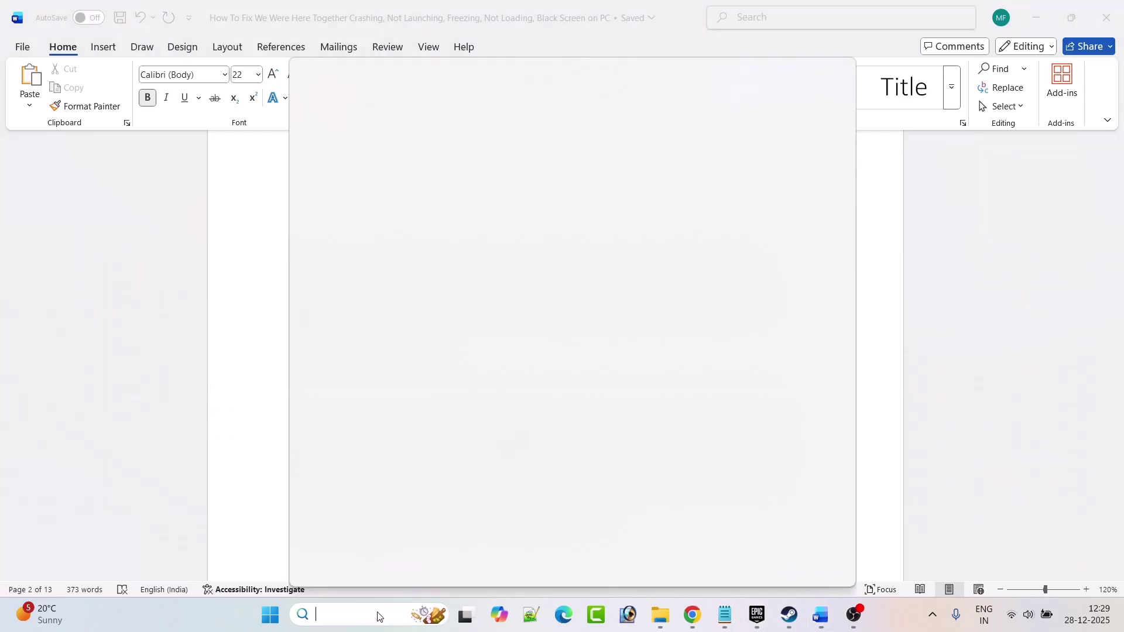
type("wino")
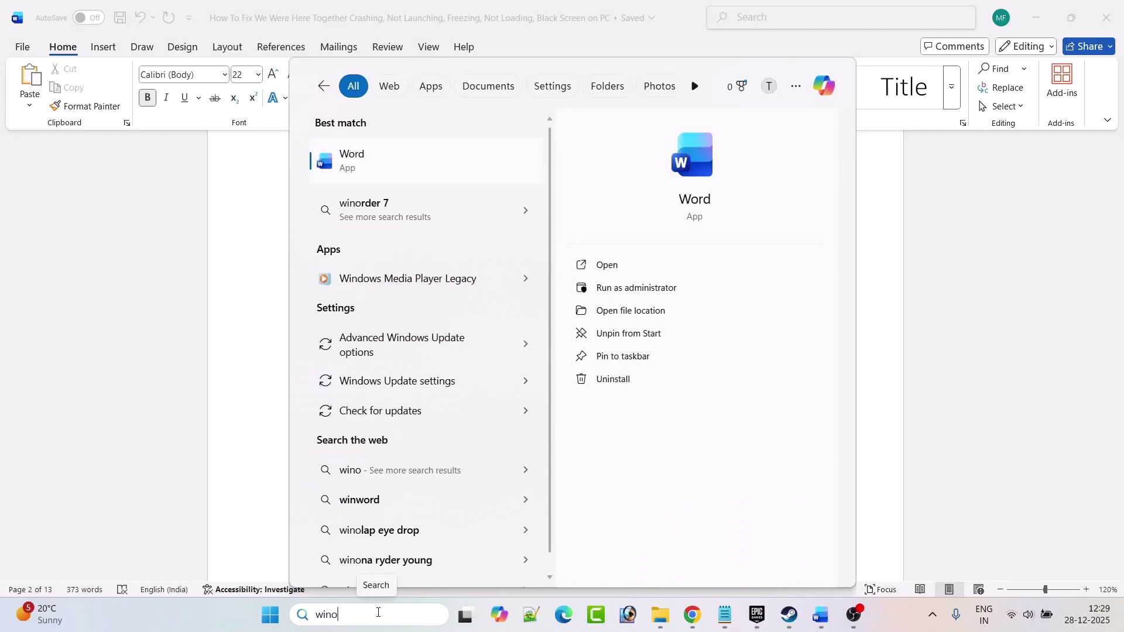
key("BackSpace")
type("dows se")
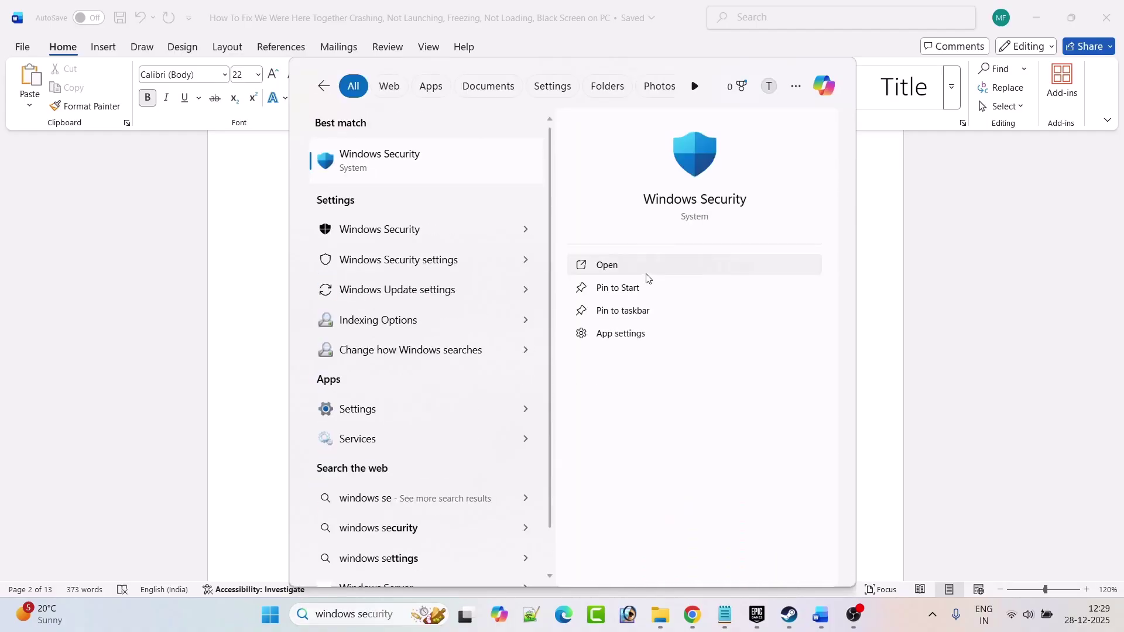
left_click(648, 274)
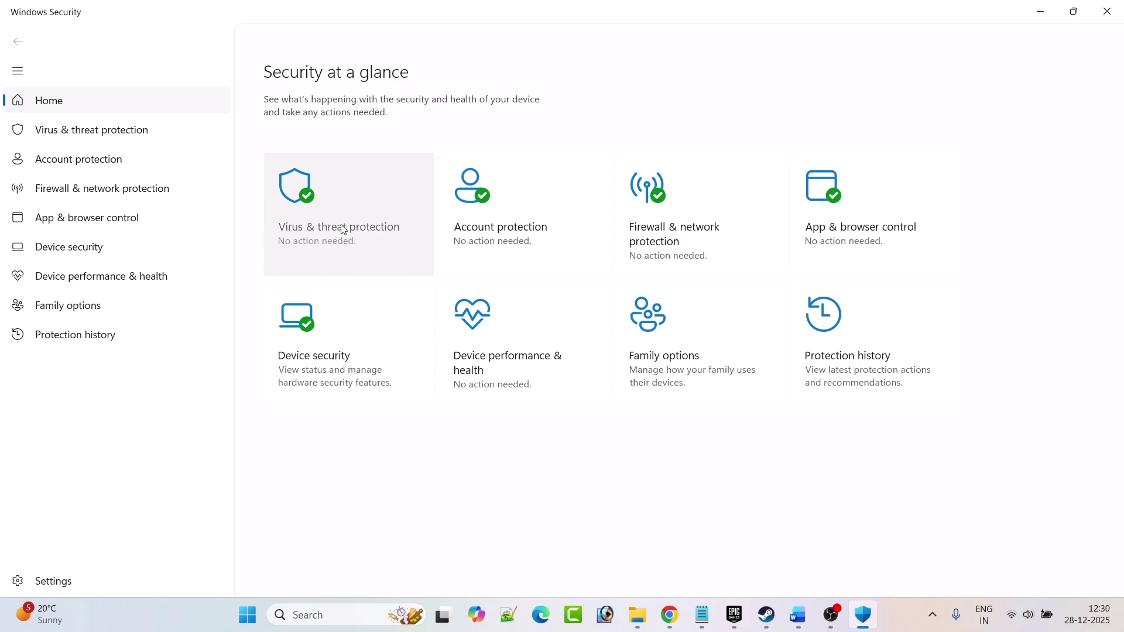
- Reach Controlled folder access allowed apps, start browsing for an app, cancel, and return to Word
left_click(343, 229)
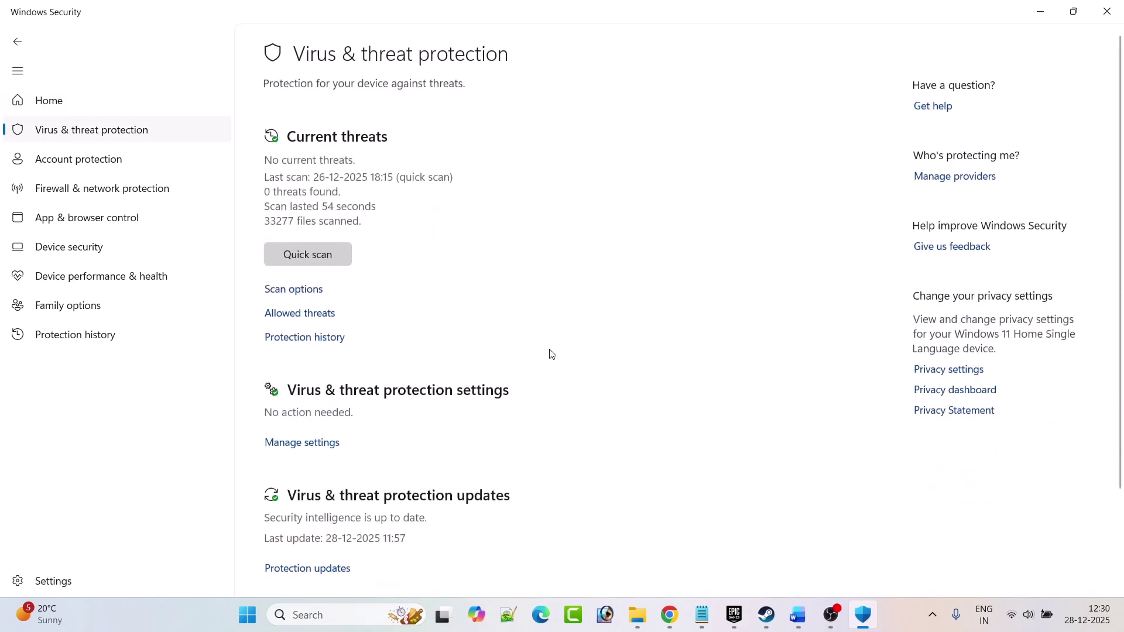
scroll(665, 379, "down", 3)
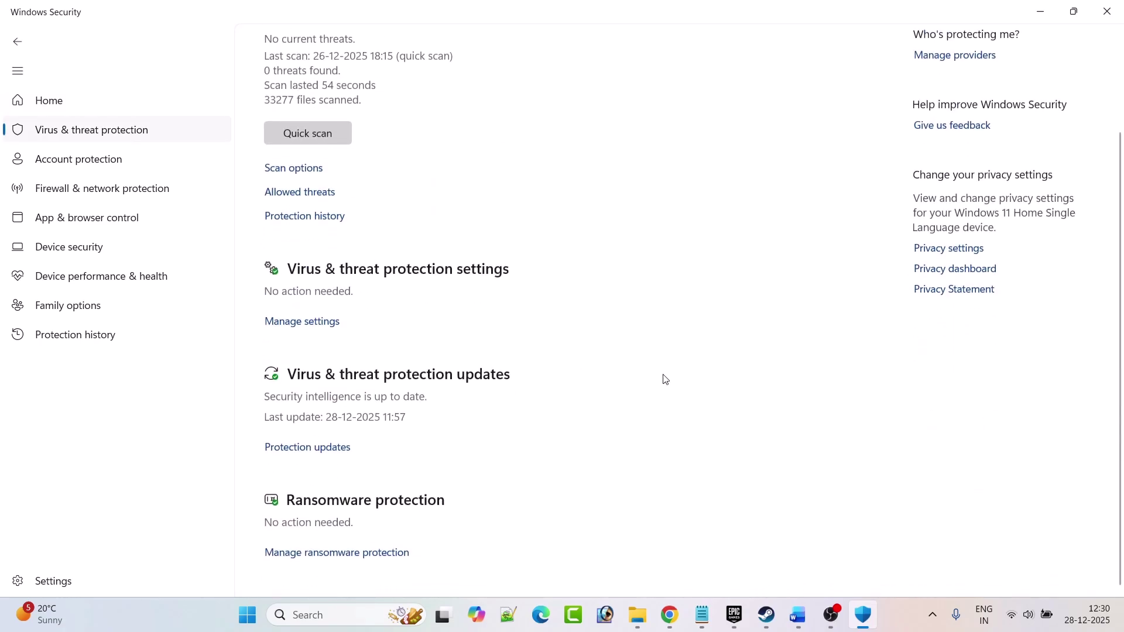
left_click(367, 554)
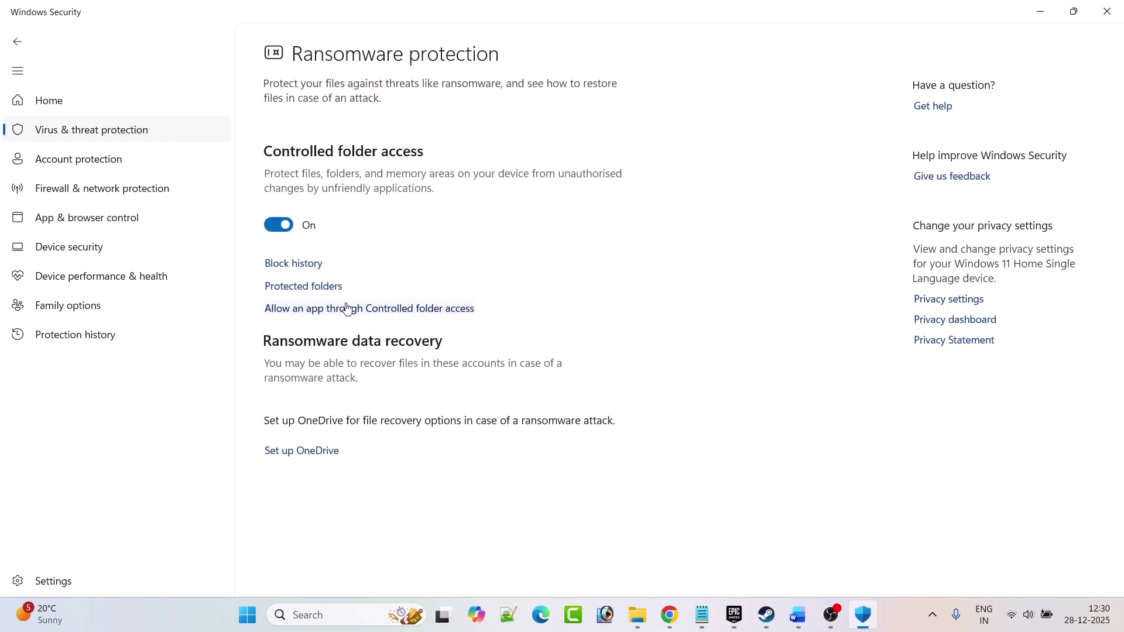
left_click(392, 312)
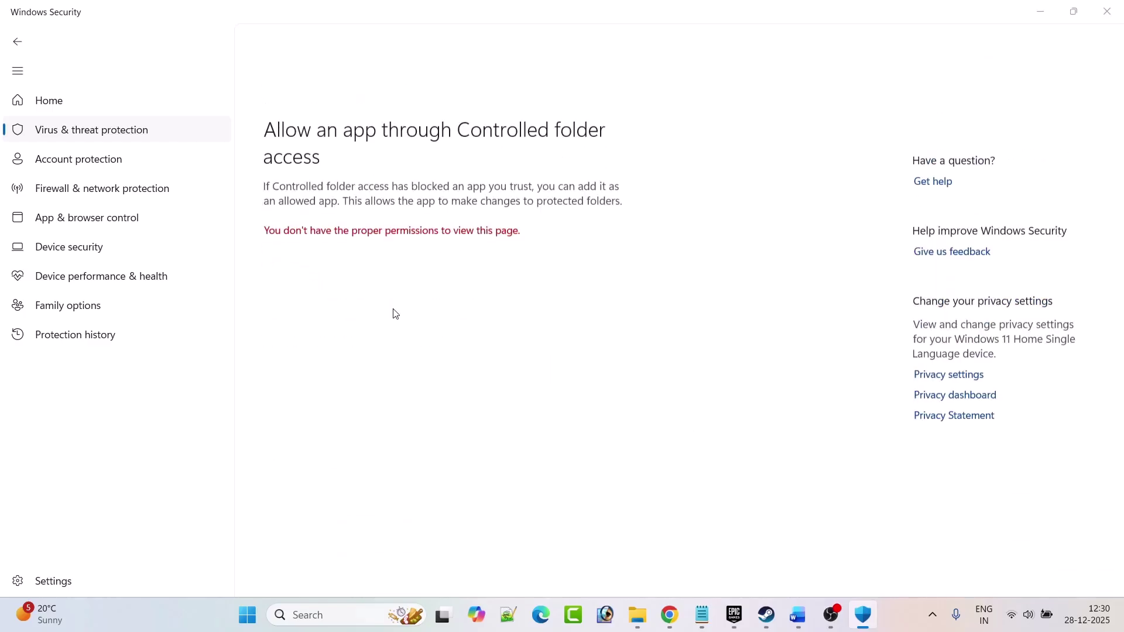
scroll(518, 436, "down", 3)
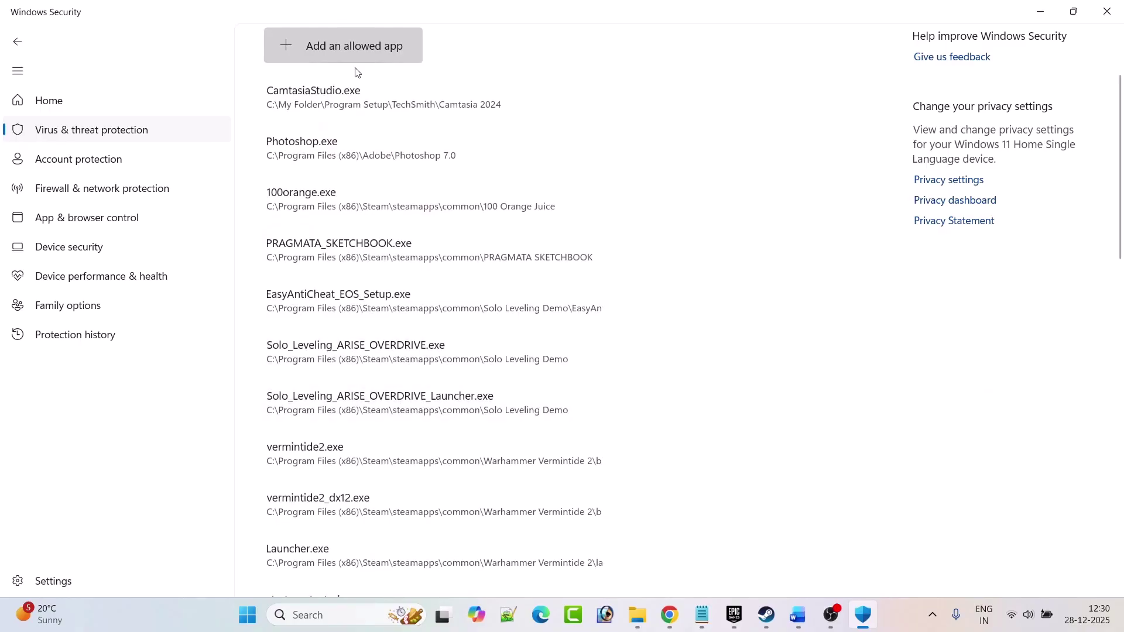
left_click(294, 52)
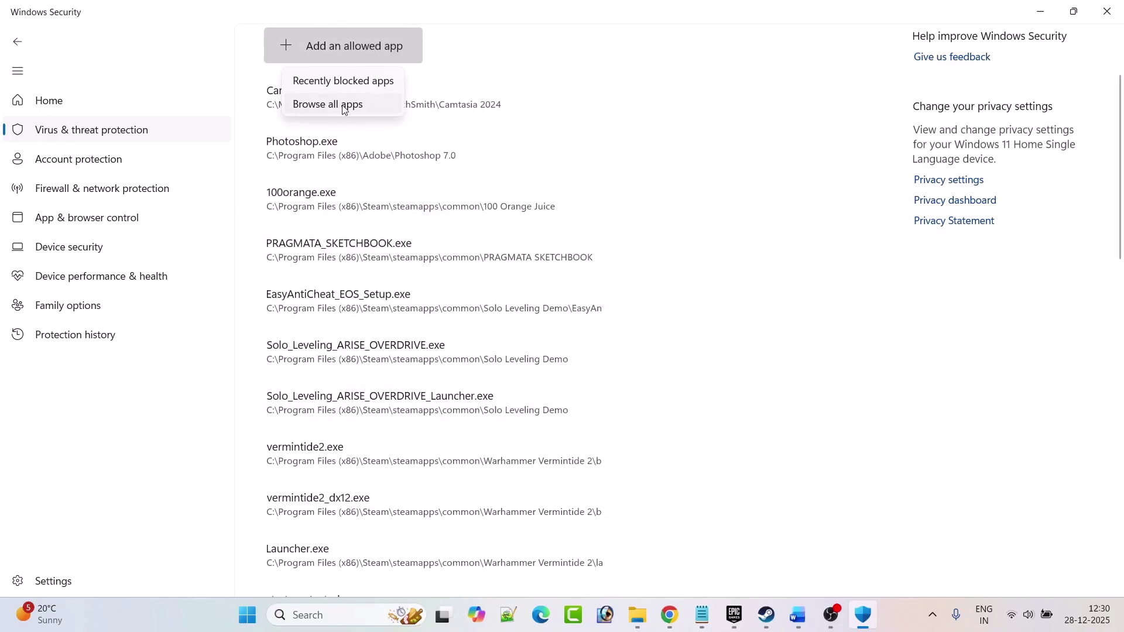
left_click(345, 110)
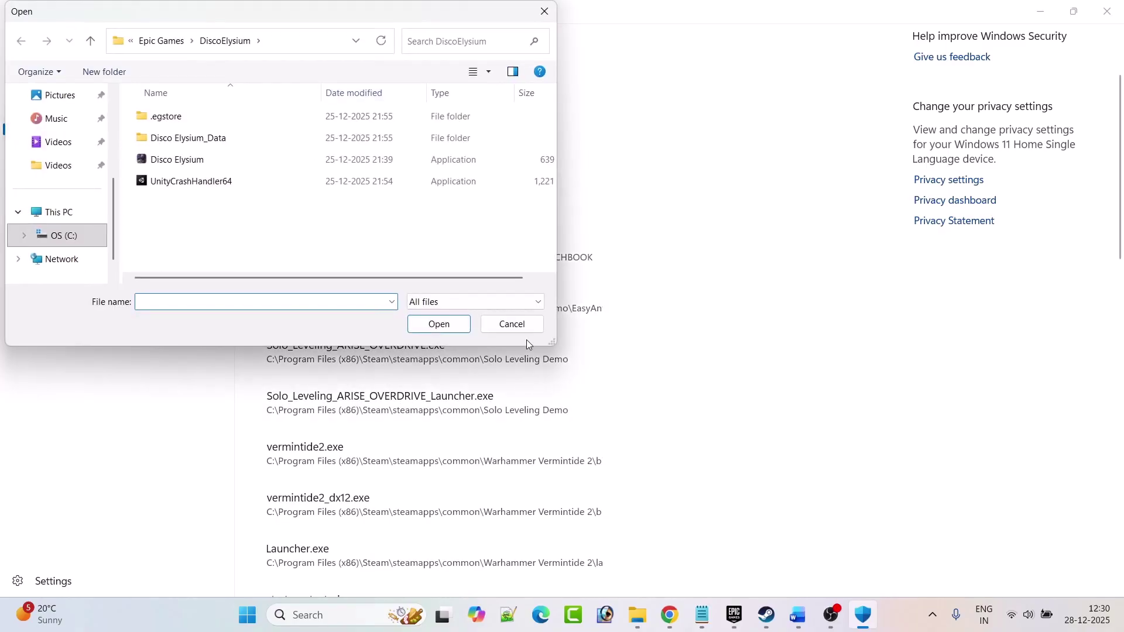
left_click(516, 325)
left_click(797, 615)
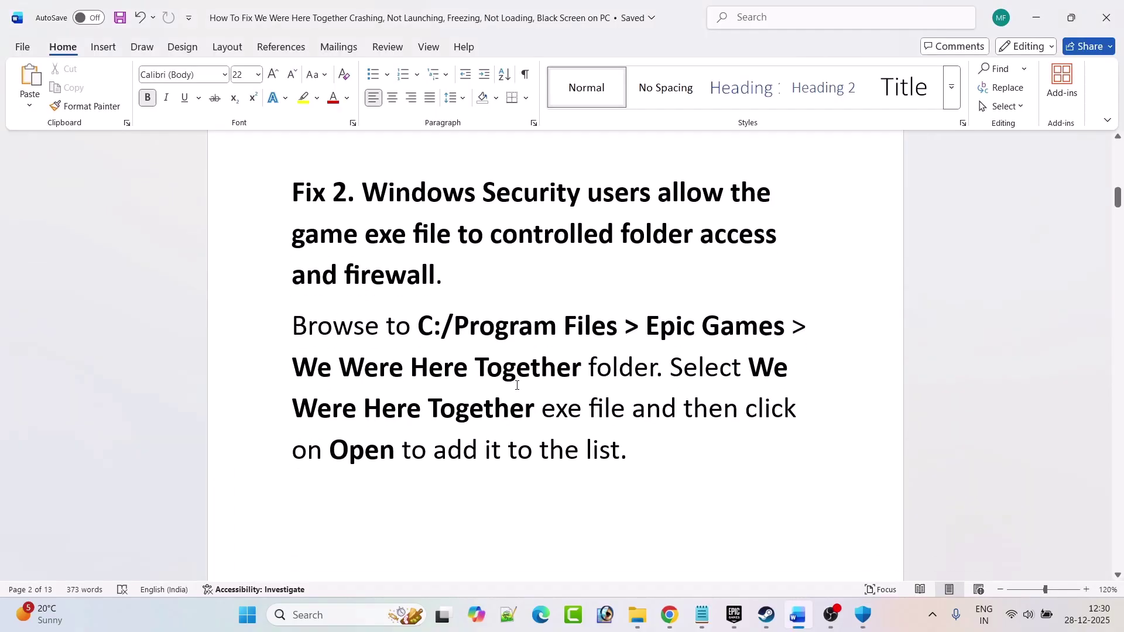
- Highlight 'Epic Games' and 'We Were Here Together' in the Fix 2 folder path
scroll(517, 385, "down", 1)
left_click_drag(454, 316, 791, 321)
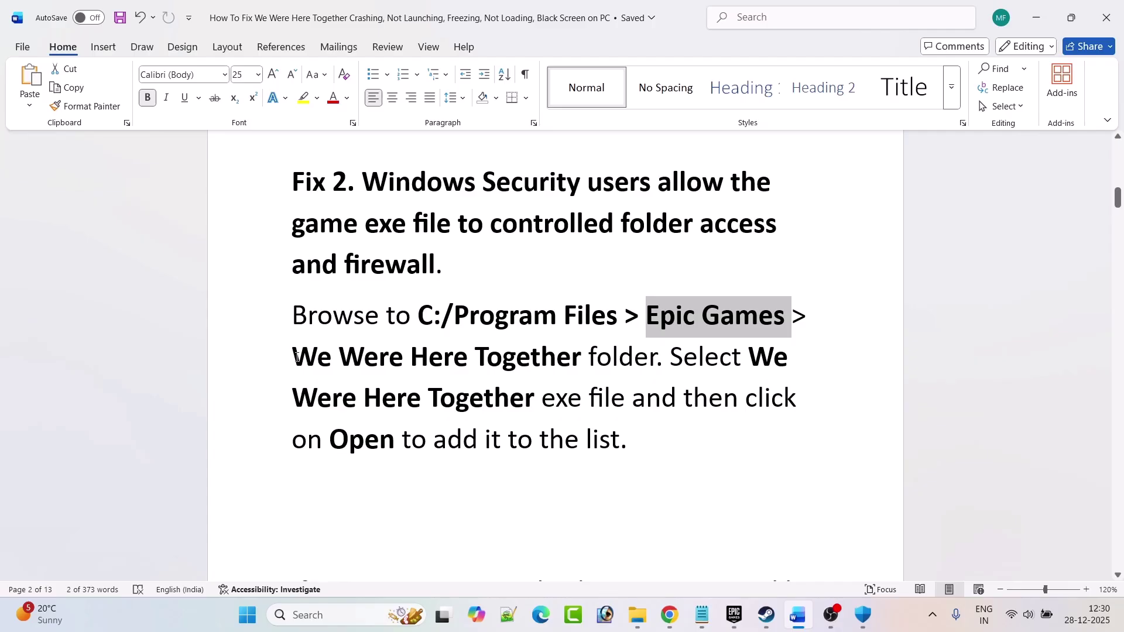
left_click_drag(297, 358, 608, 359)
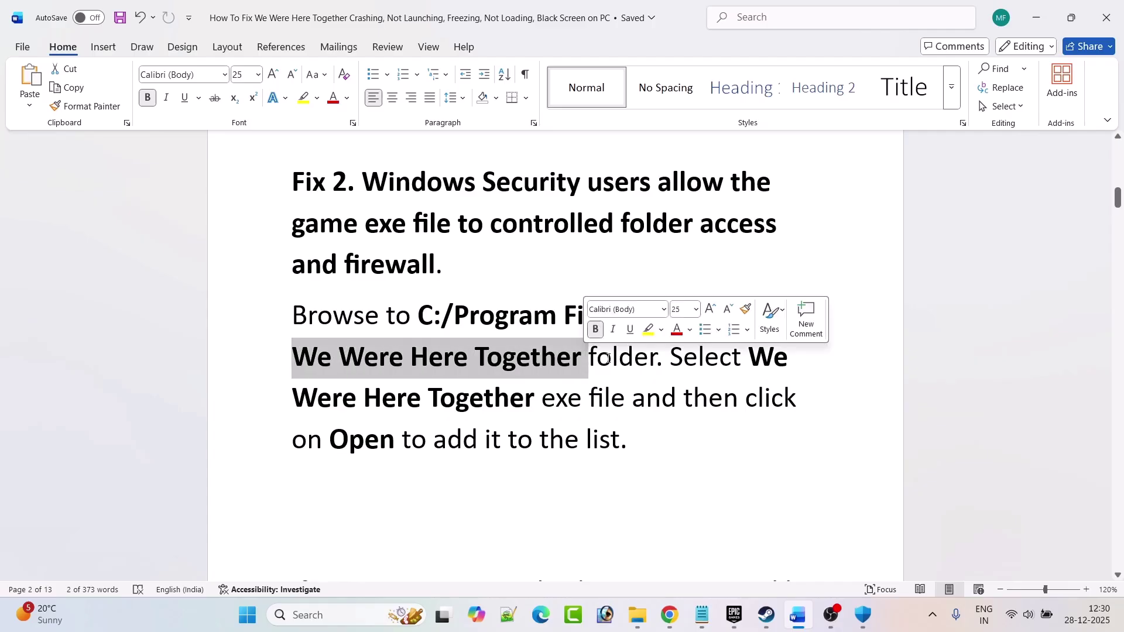
left_click(719, 356)
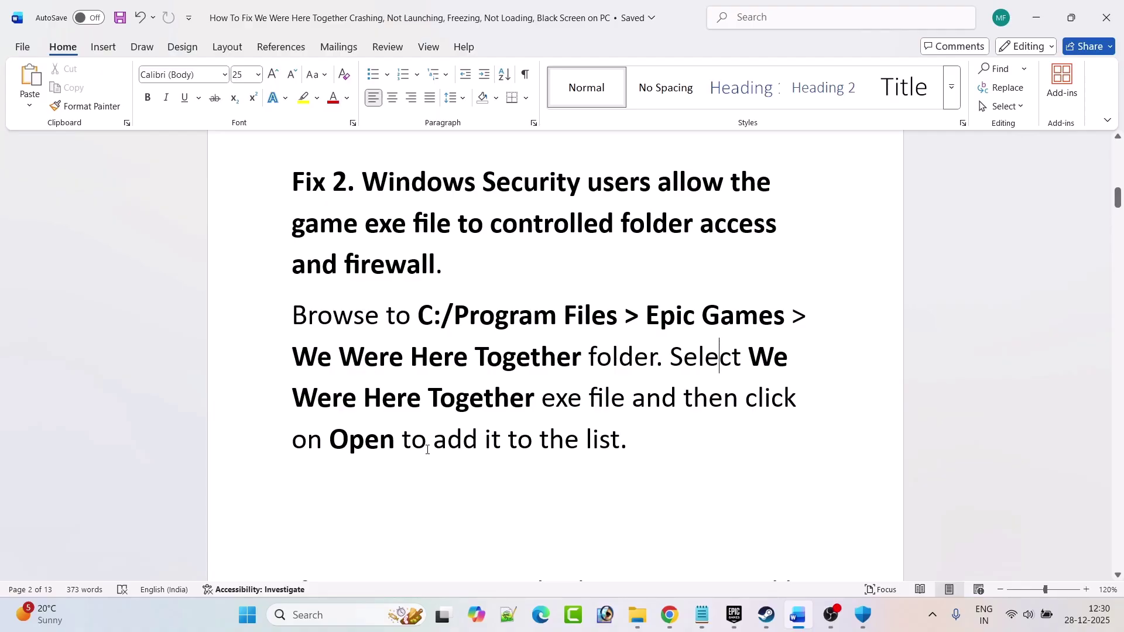
- In Windows Security, open the firewall's allowed apps list and unlock it with Change settings
left_click(865, 614)
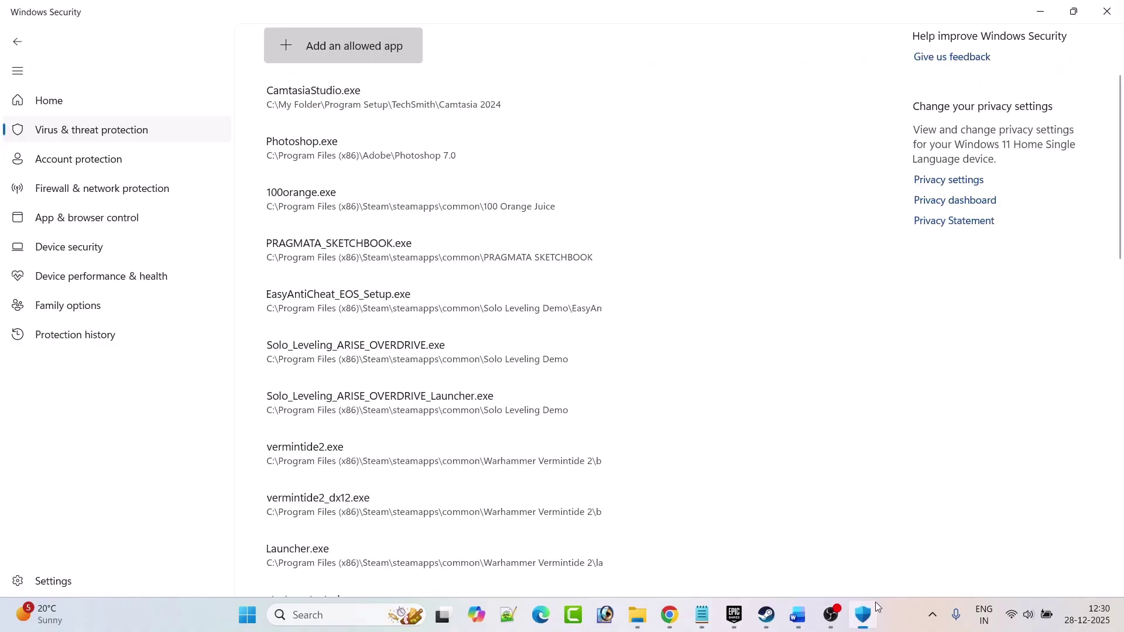
left_click(22, 47)
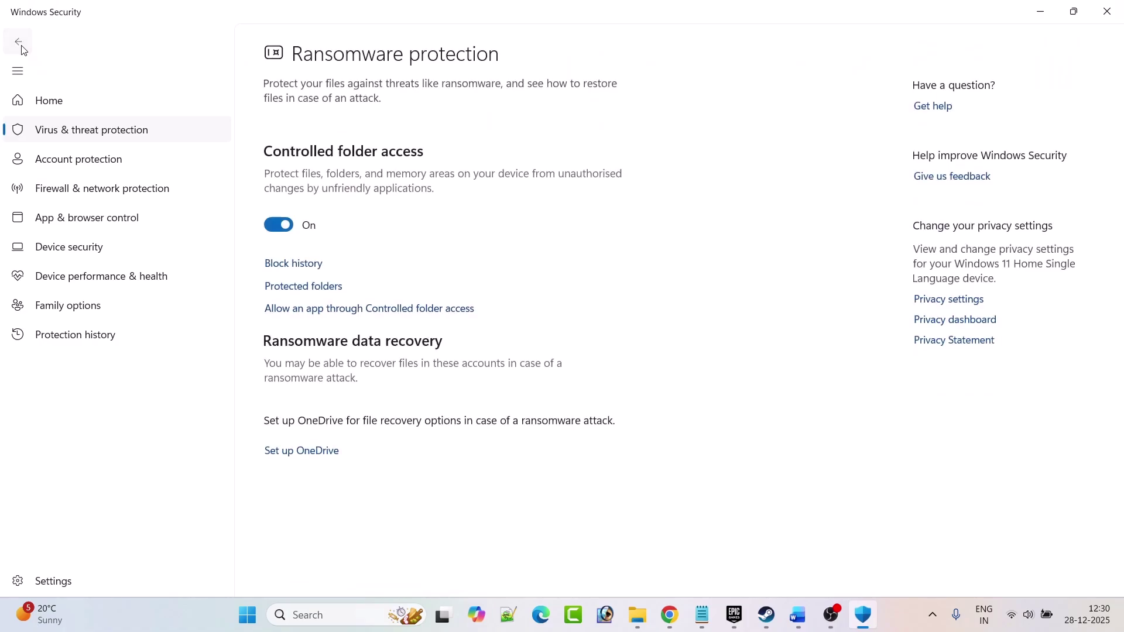
left_click(22, 46)
left_click(22, 46)
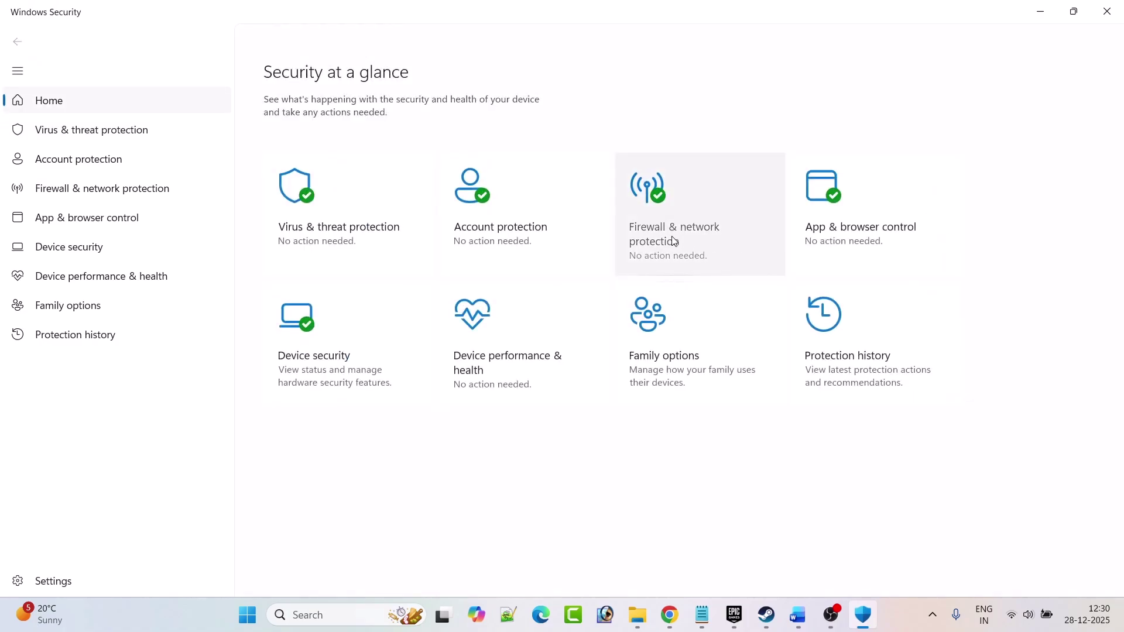
left_click(692, 244)
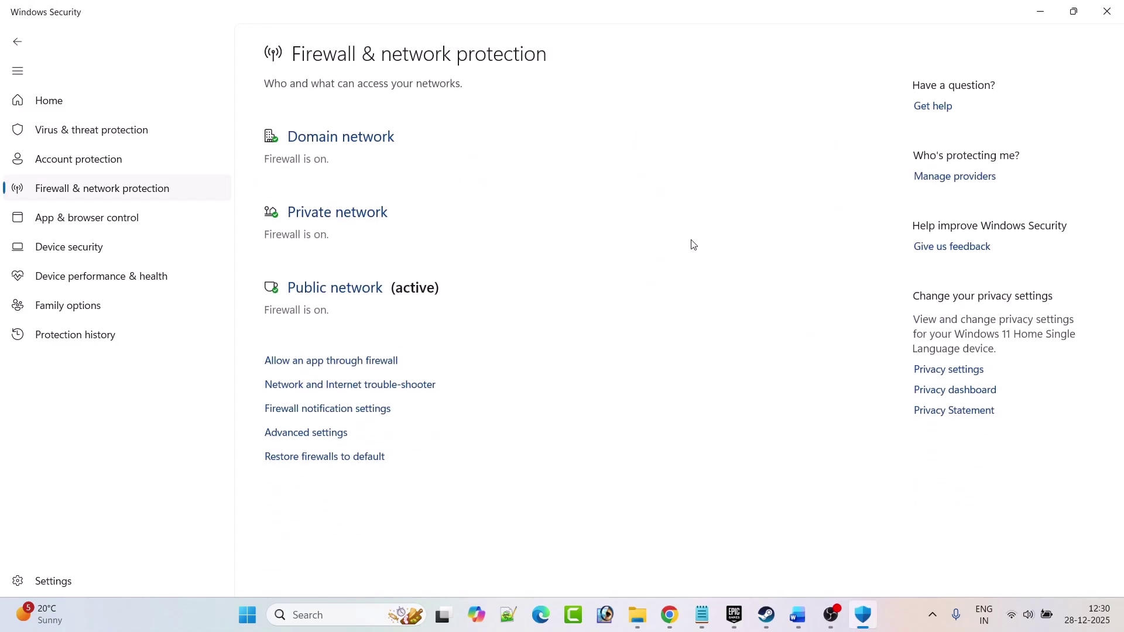
left_click(332, 363)
left_click(752, 204)
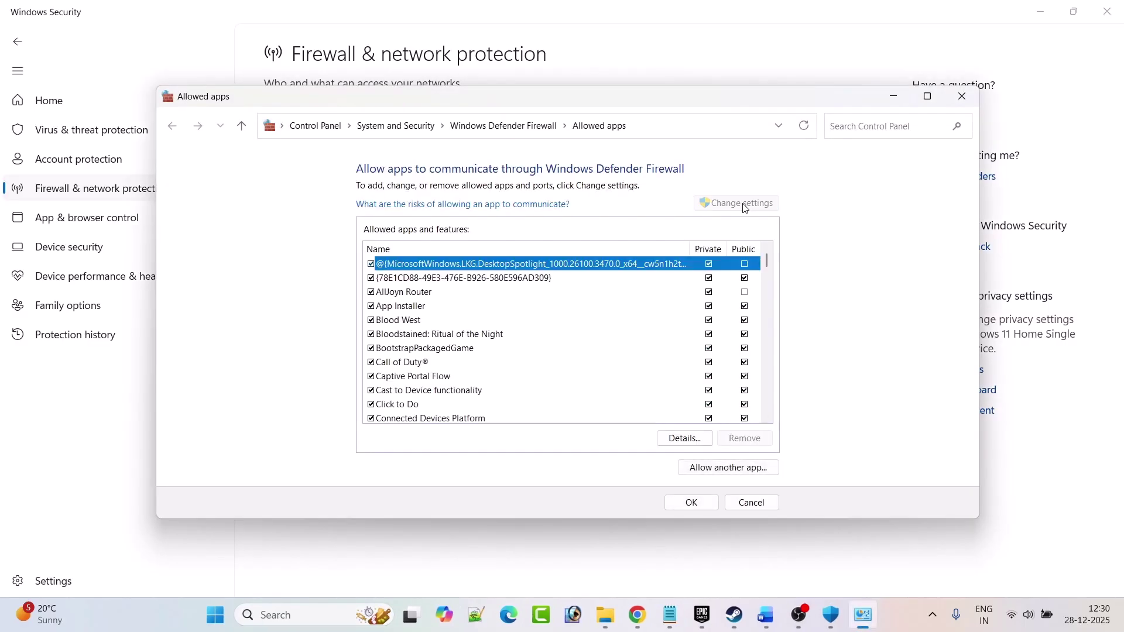
- Start adding another app by browsing for the game file, then cancel and close the list unchanged
left_click(736, 466)
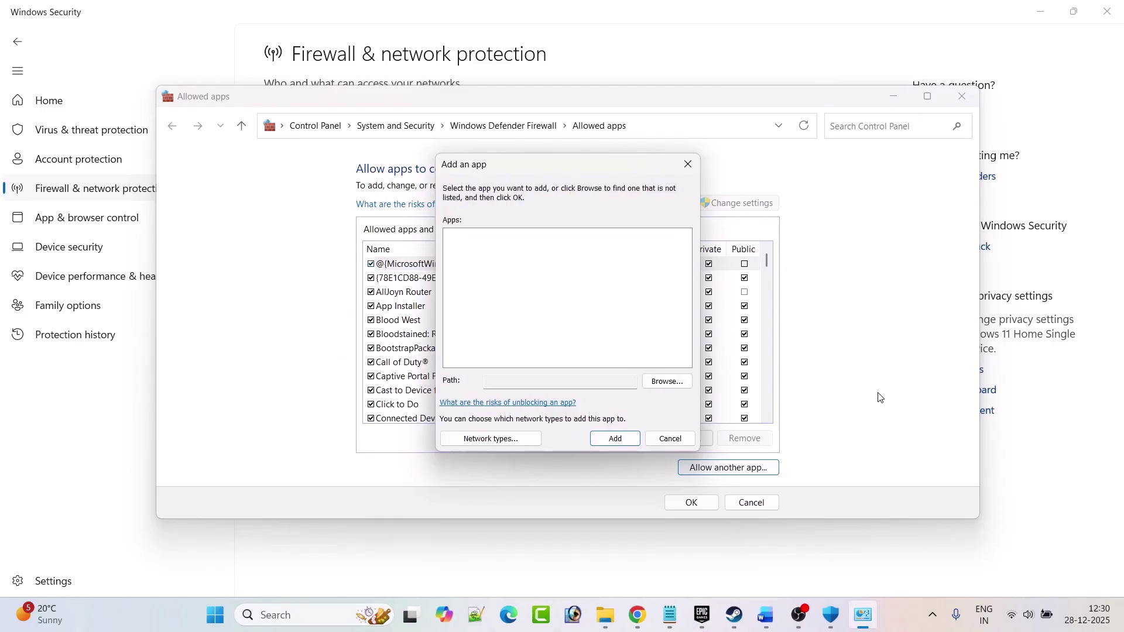
left_click(671, 384)
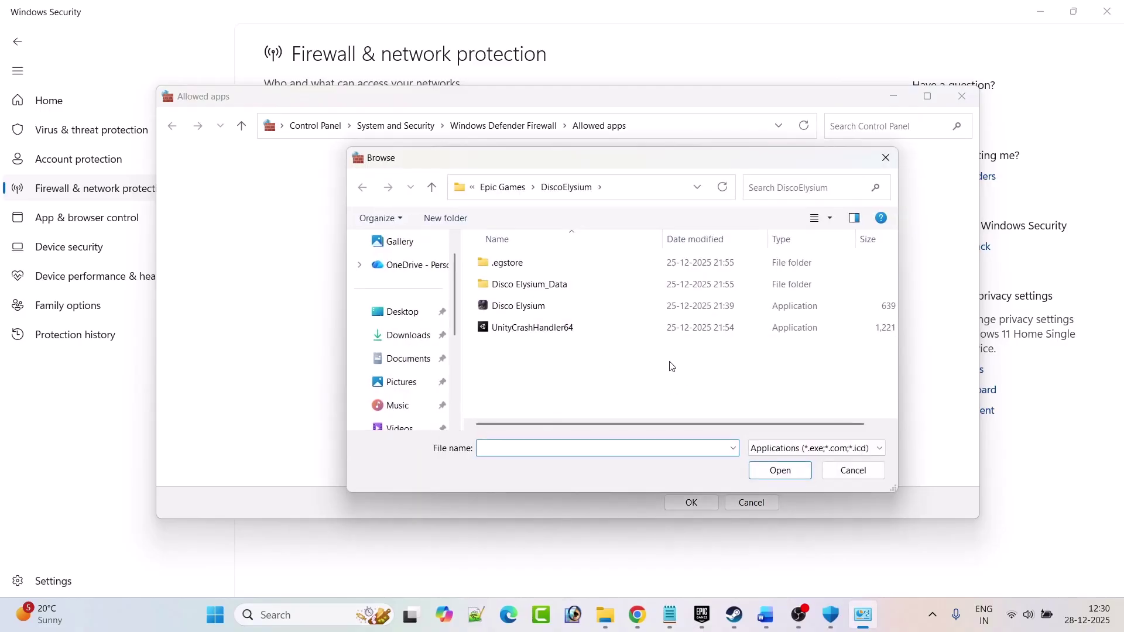
left_click(776, 615)
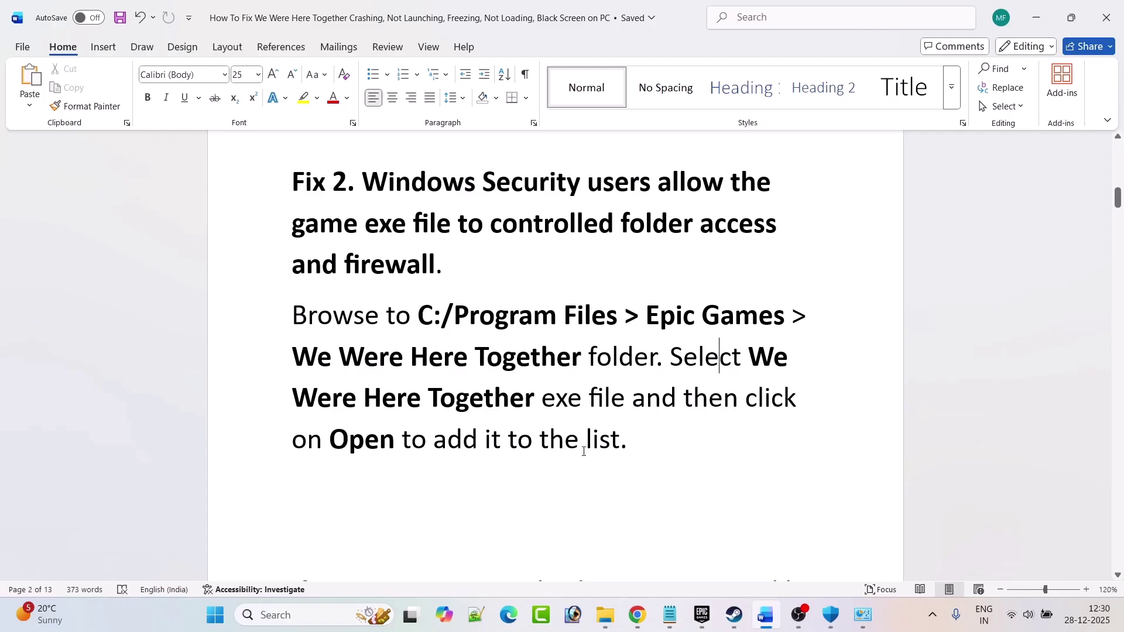
left_click(860, 626)
left_click(859, 473)
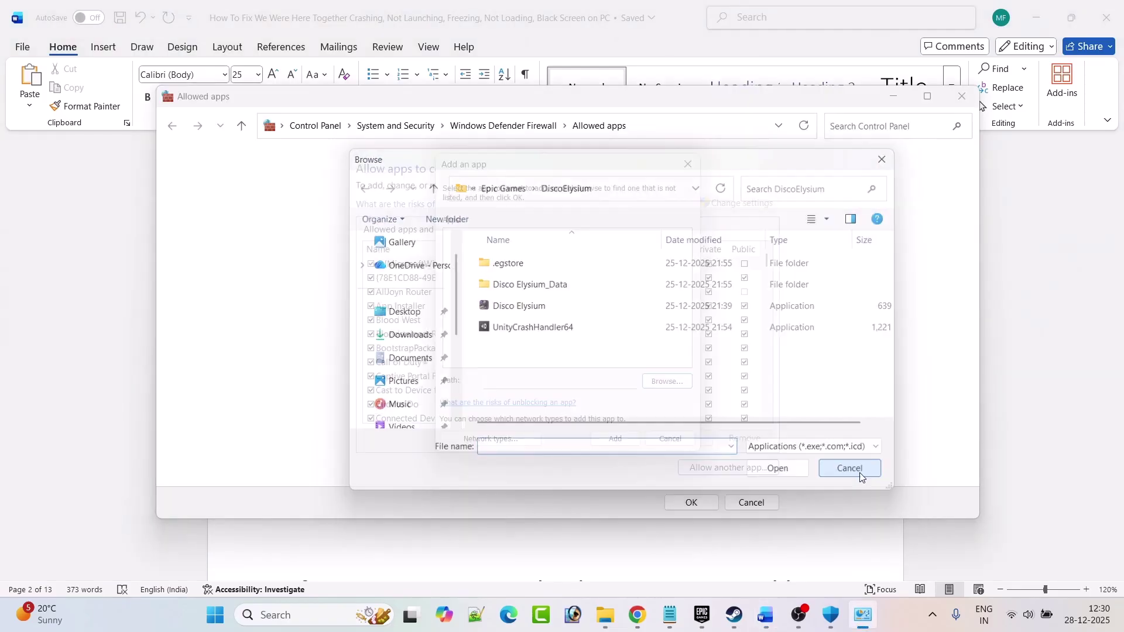
left_click(686, 166)
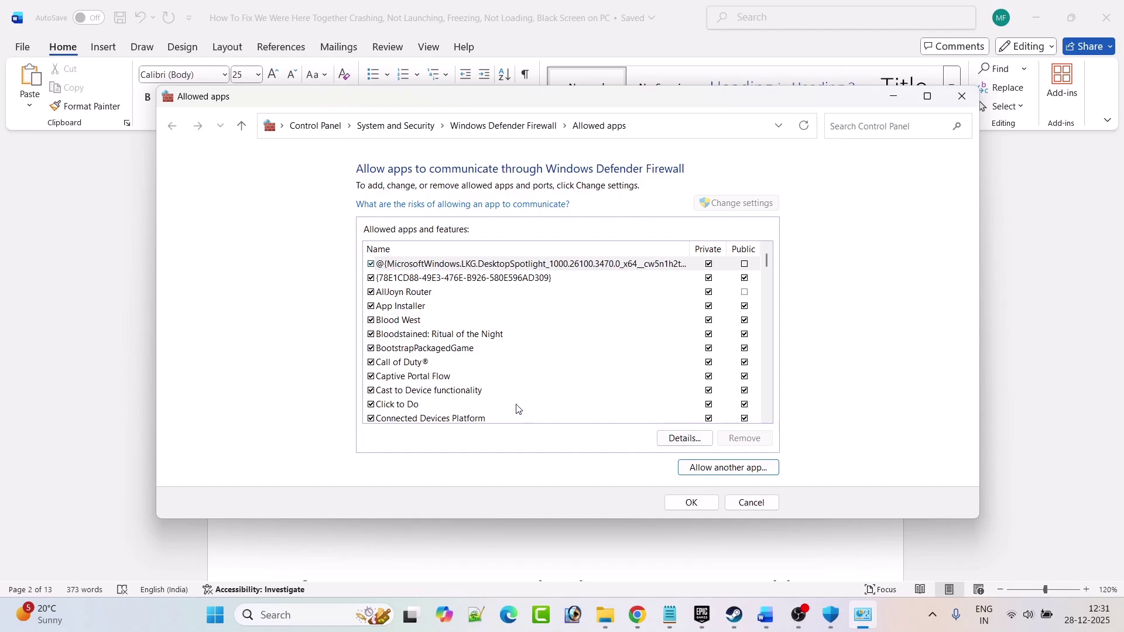
scroll(585, 389, "down", 2)
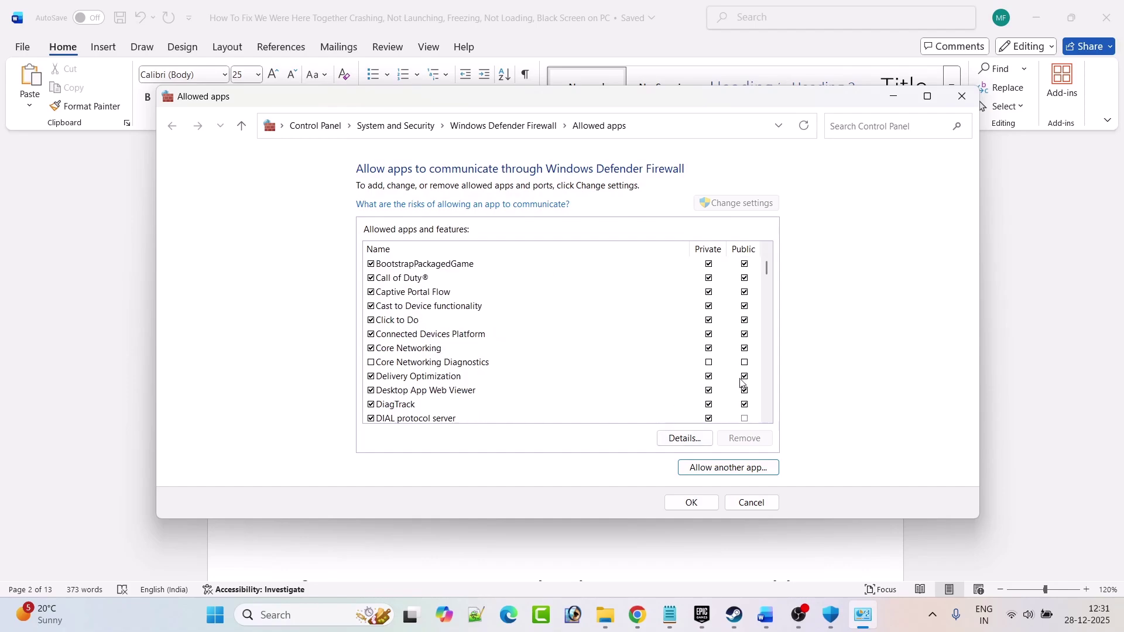
left_click(694, 510)
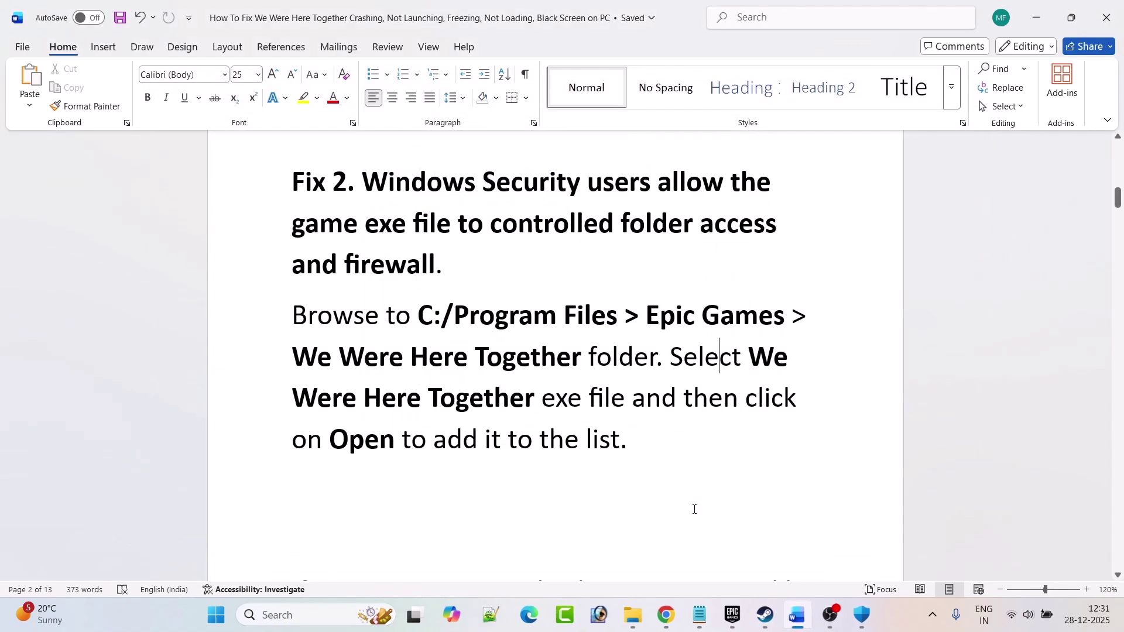
left_click(736, 616)
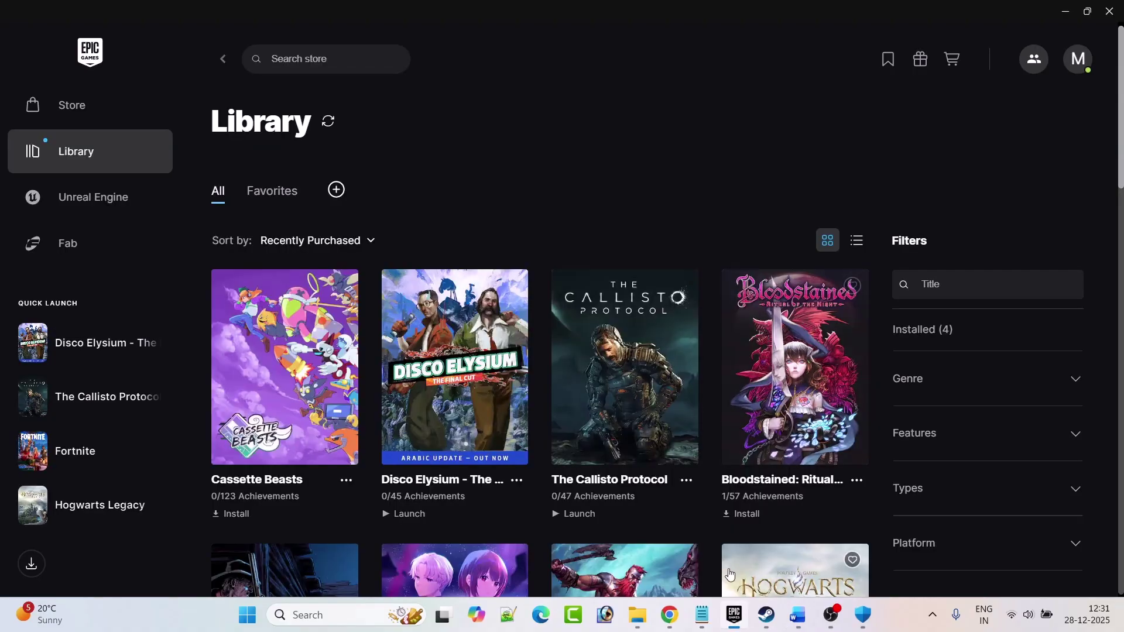
- Minimise the Epic Games Launcher and scroll Word to the third-party antivirus advice
left_click(740, 619)
scroll(690, 405, "down", 4)
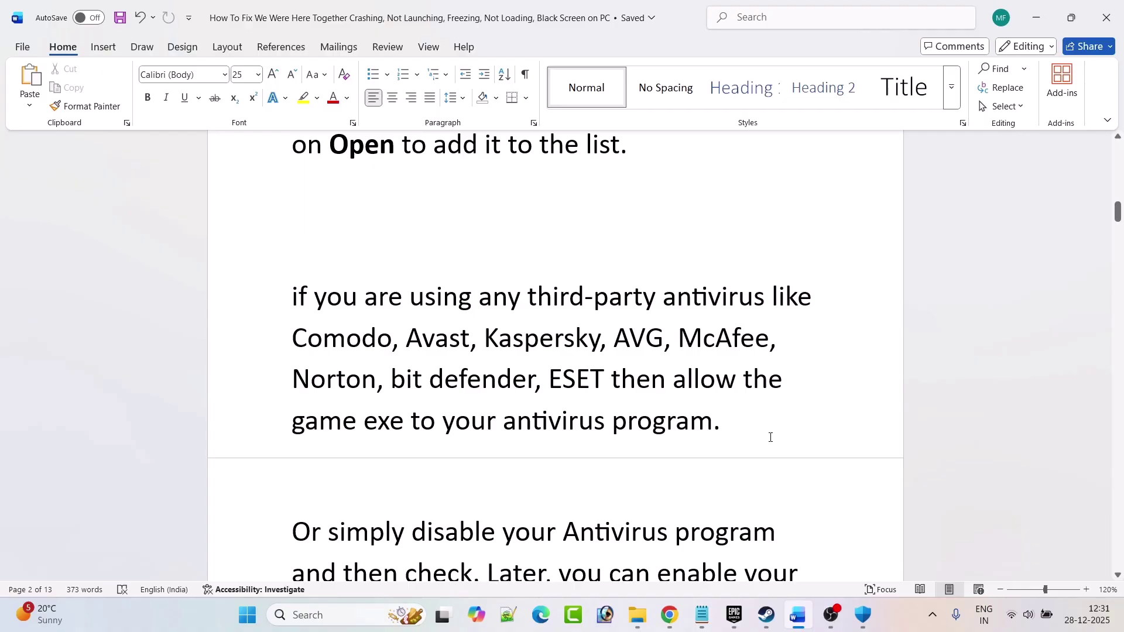
- Scroll to Fix 3, select the NVIDIA drivers link, and switch to its browser page
scroll(770, 437, "down", 3)
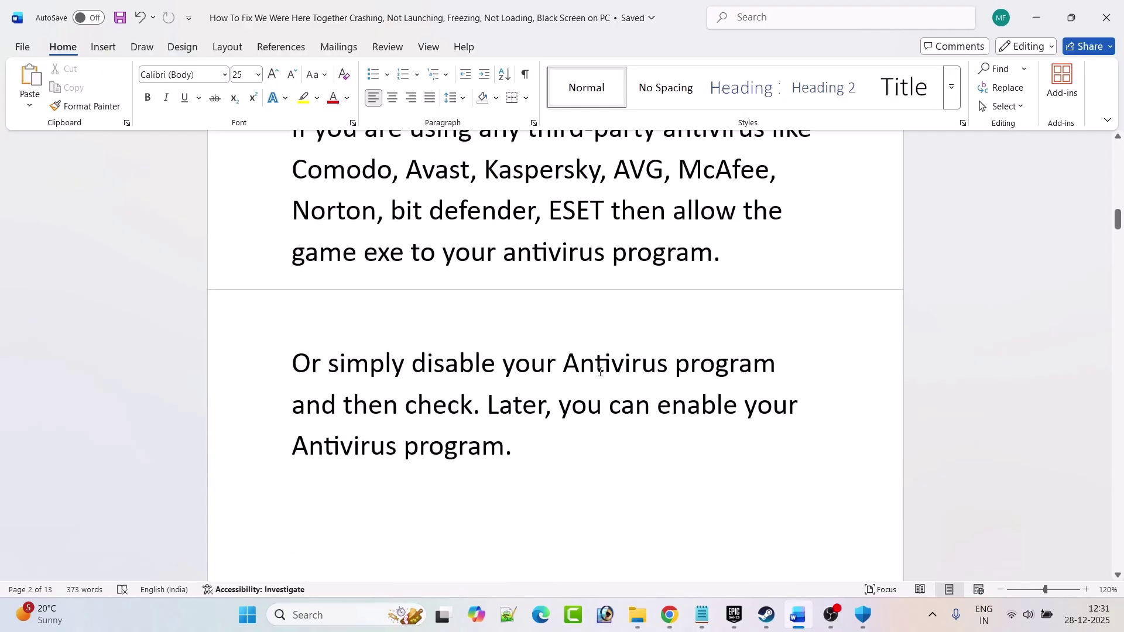
scroll(580, 281, "down", 2)
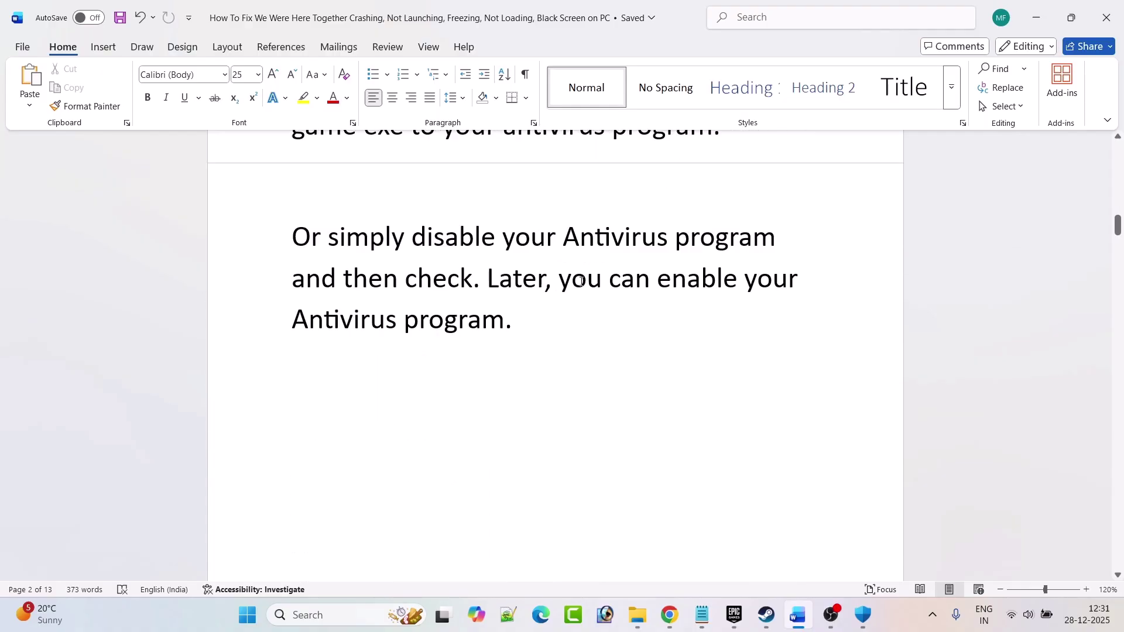
scroll(586, 341, "down", 7)
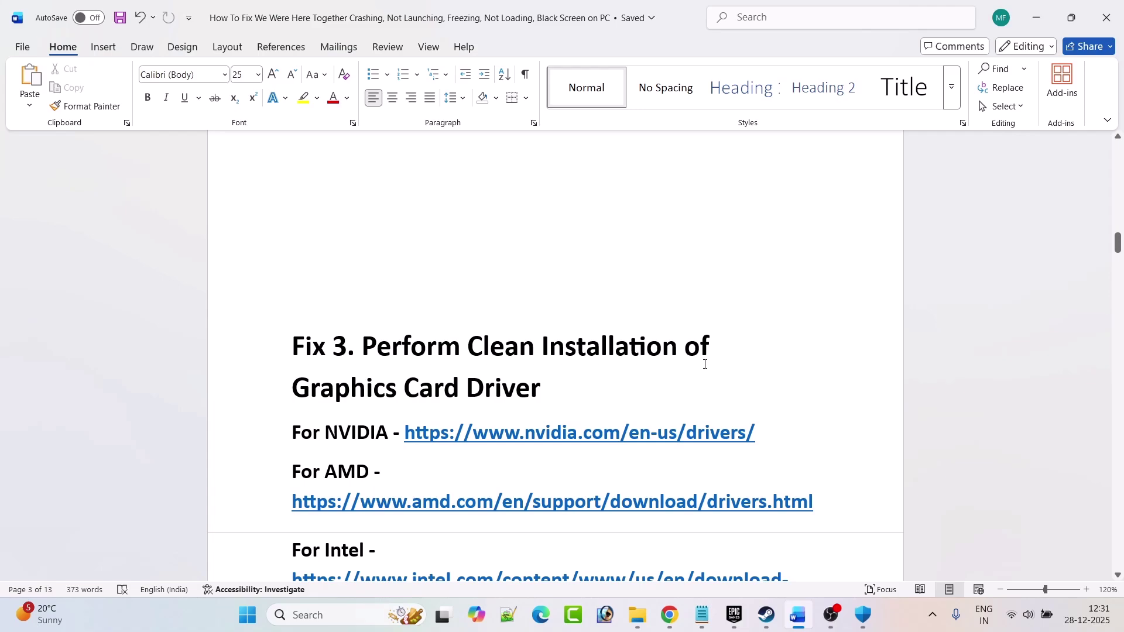
scroll(705, 365, "down", 1)
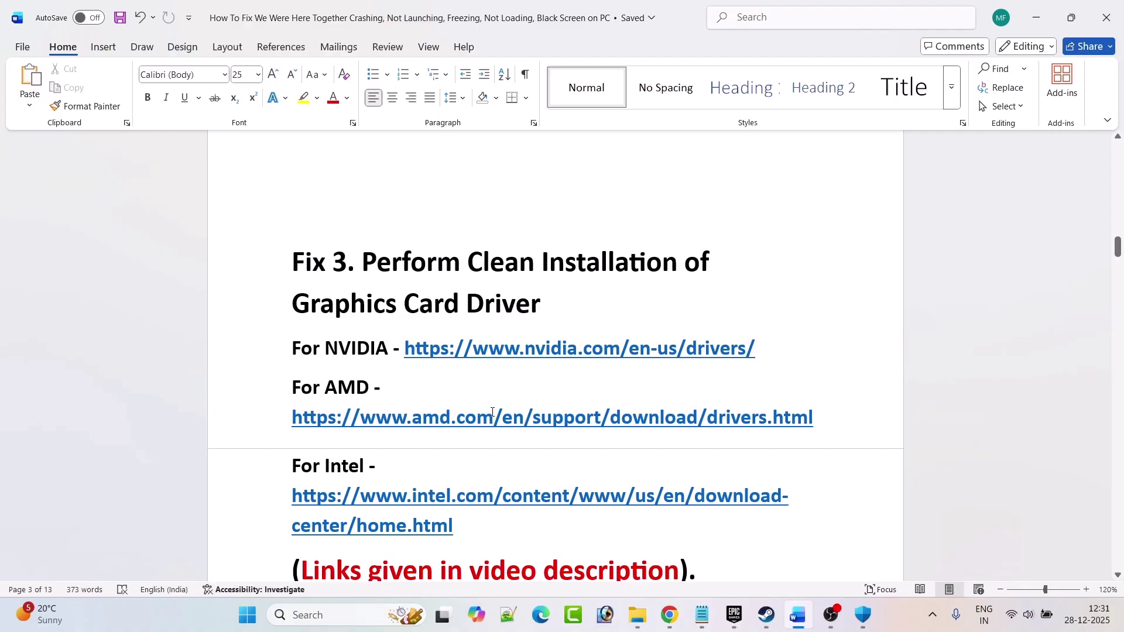
scroll(503, 422, "down", 3)
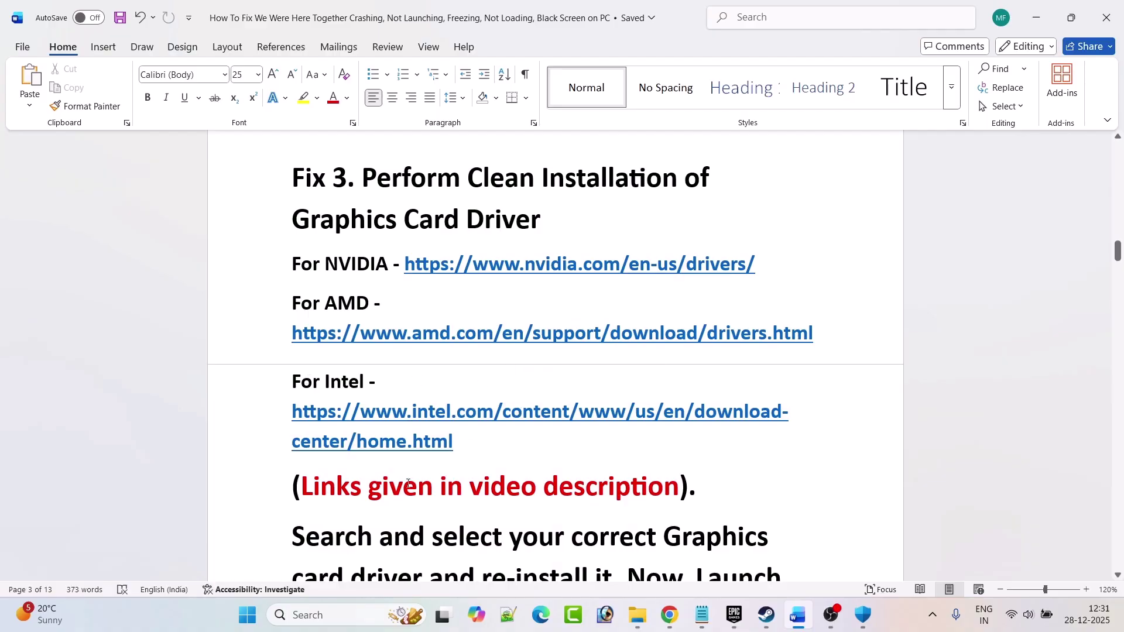
scroll(758, 483, "down", 6)
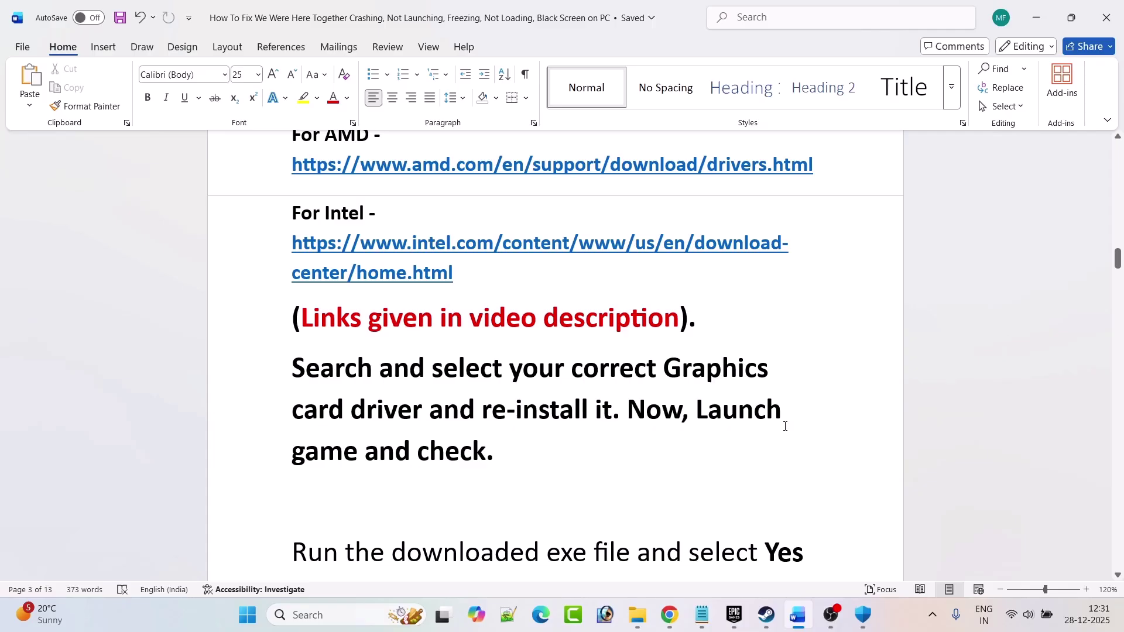
scroll(640, 451, "up", 2)
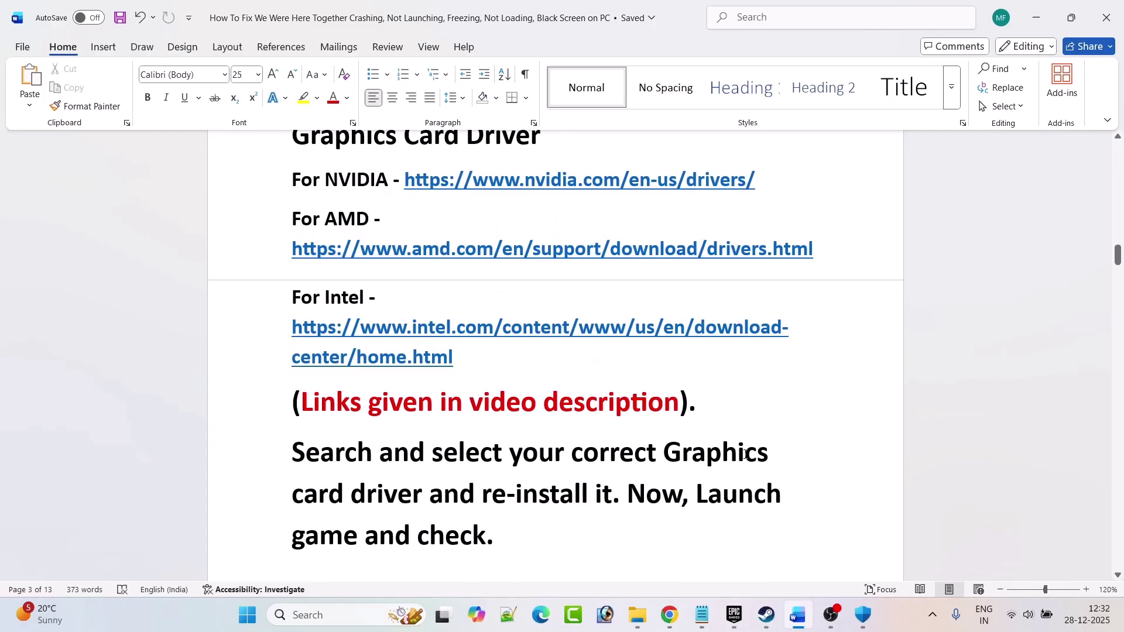
scroll(744, 454, "up", 1)
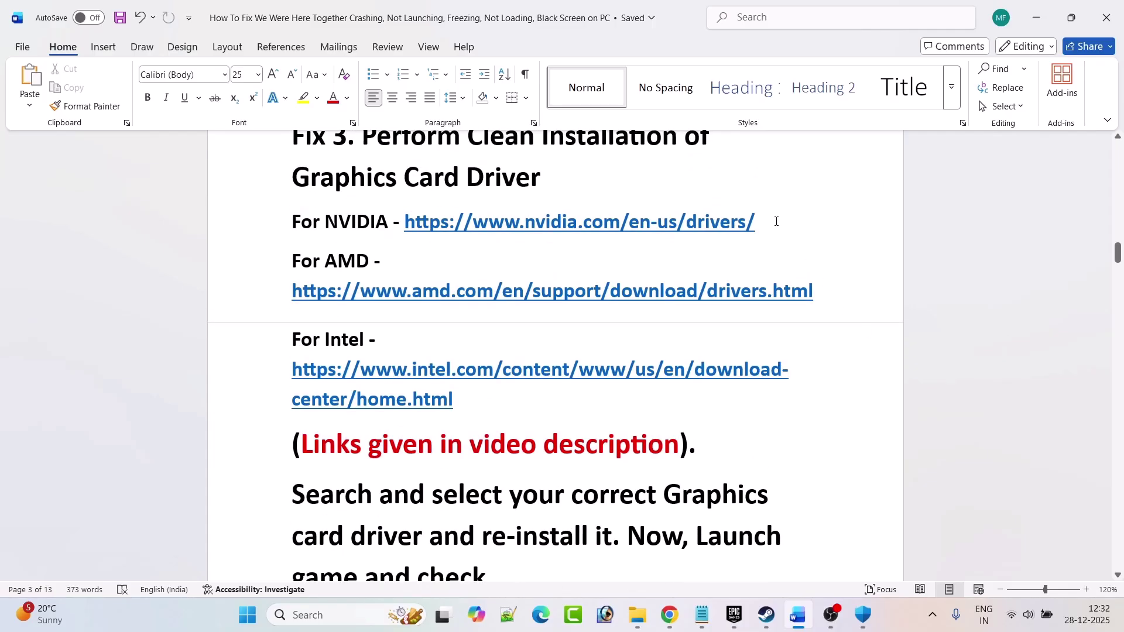
left_click_drag(776, 221, 405, 221)
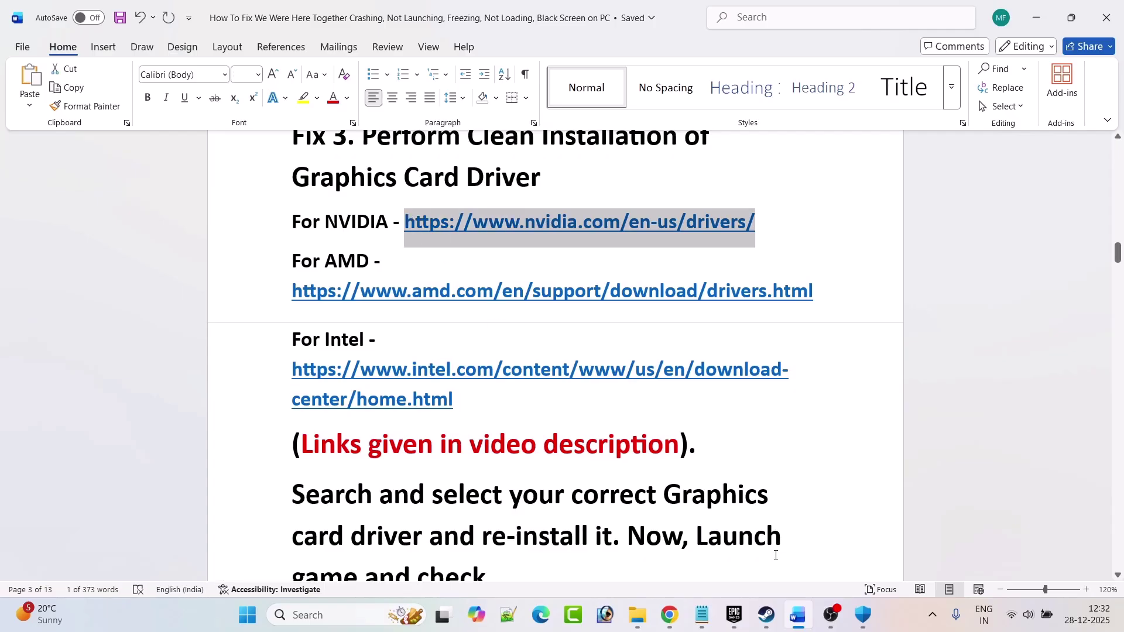
key("alt+Tab")
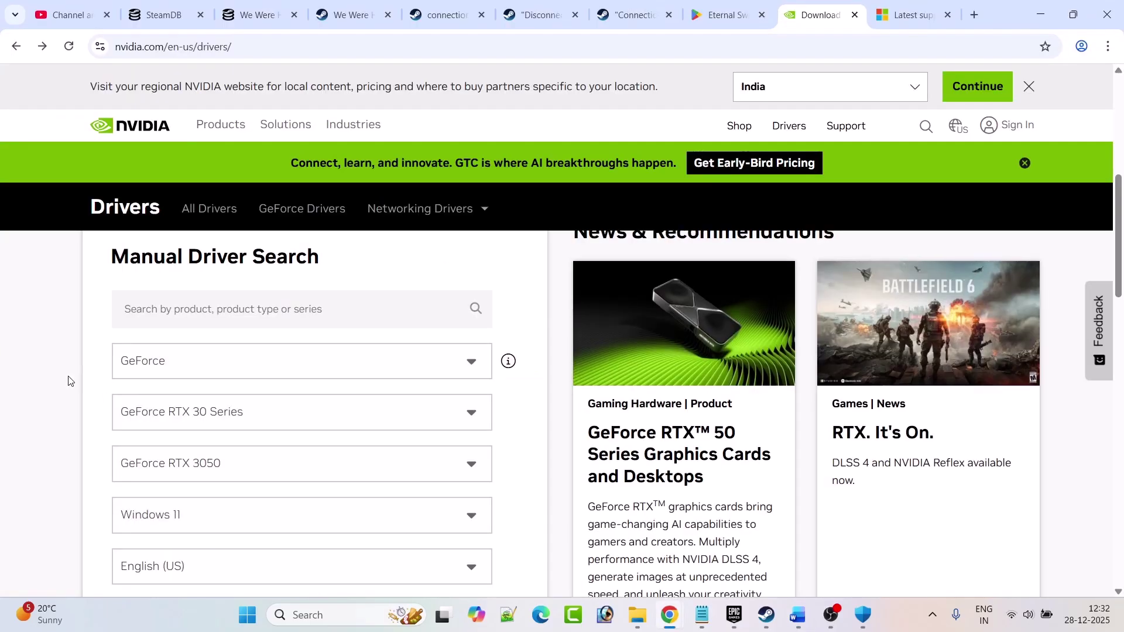
- Find the GeForce RTX 3050 Windows 11 driver and download Game Ready Driver 591.59
scroll(68, 381, "down", 3)
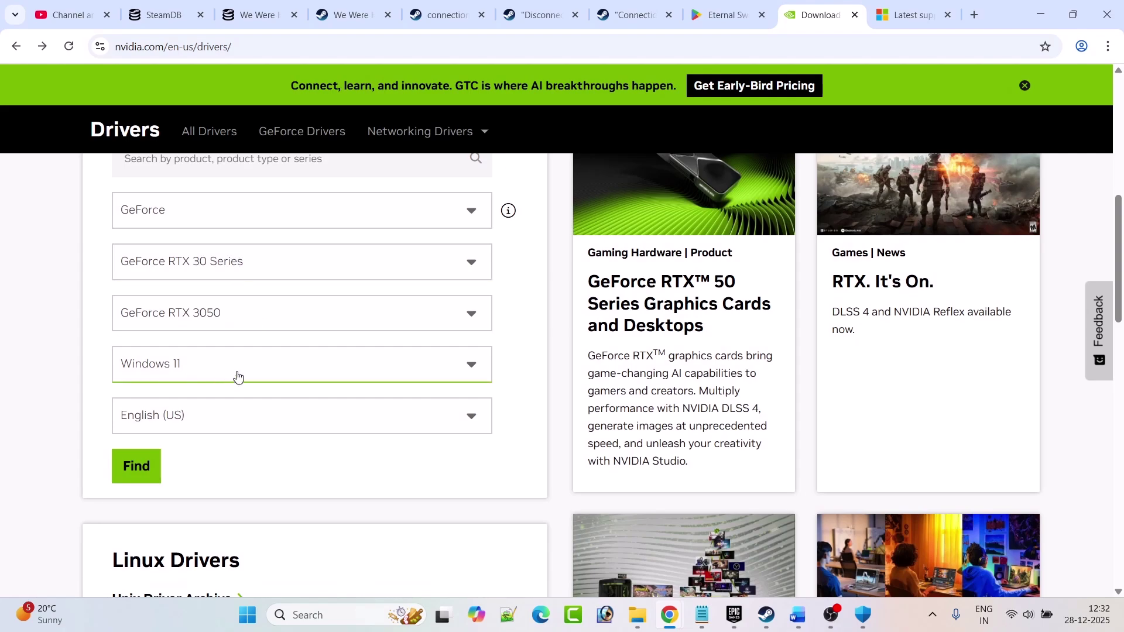
left_click(134, 470)
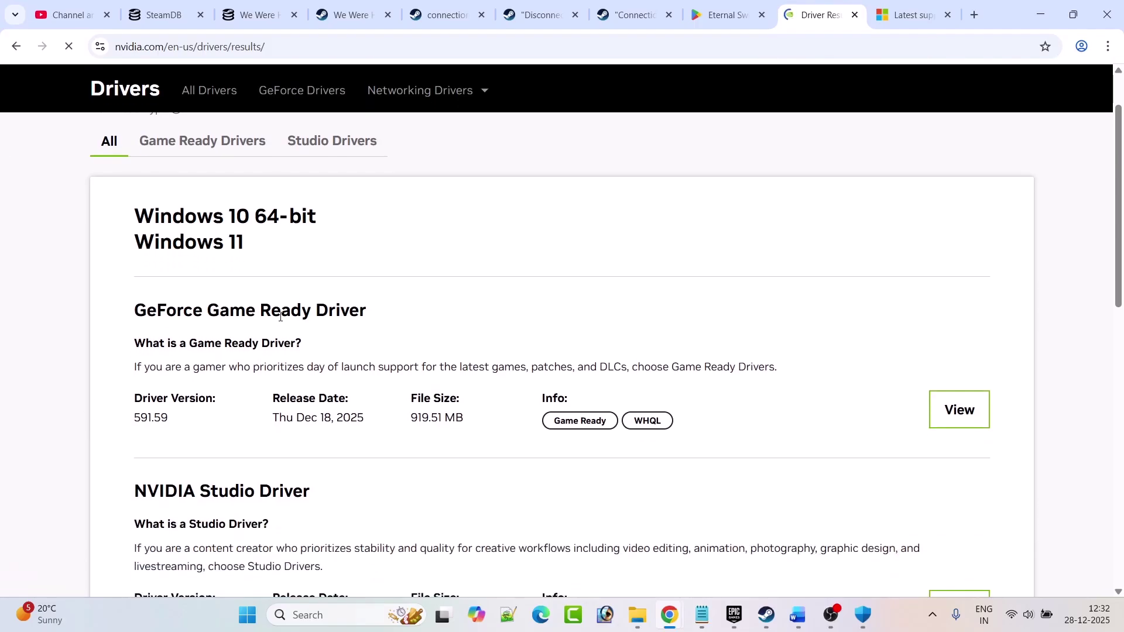
left_click_drag(179, 463, 134, 460)
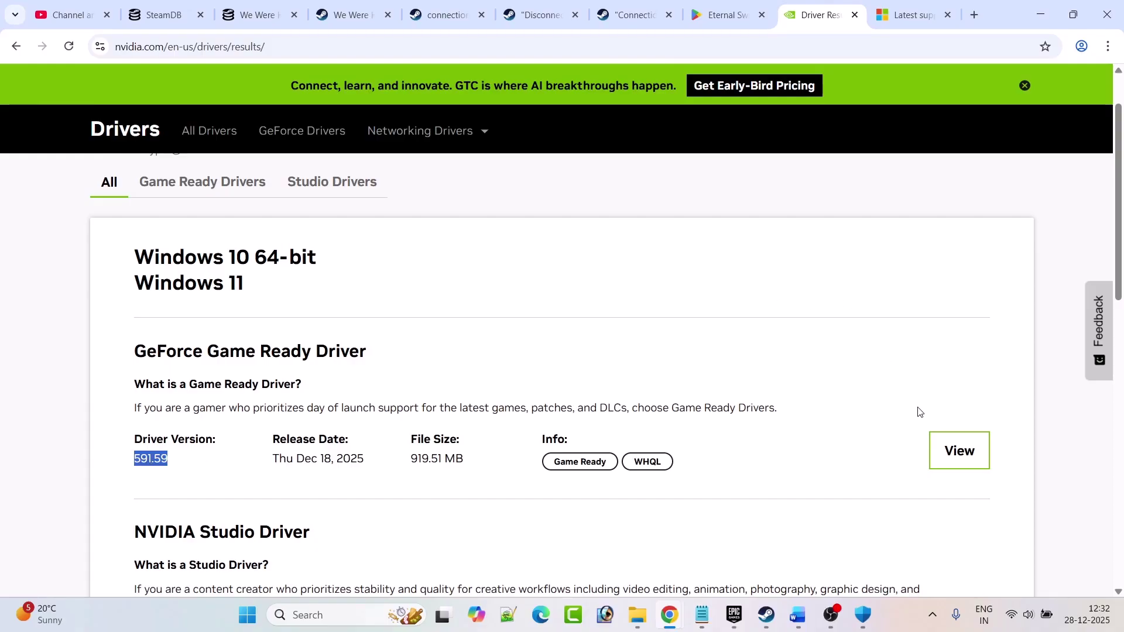
left_click(972, 454)
left_click(212, 545)
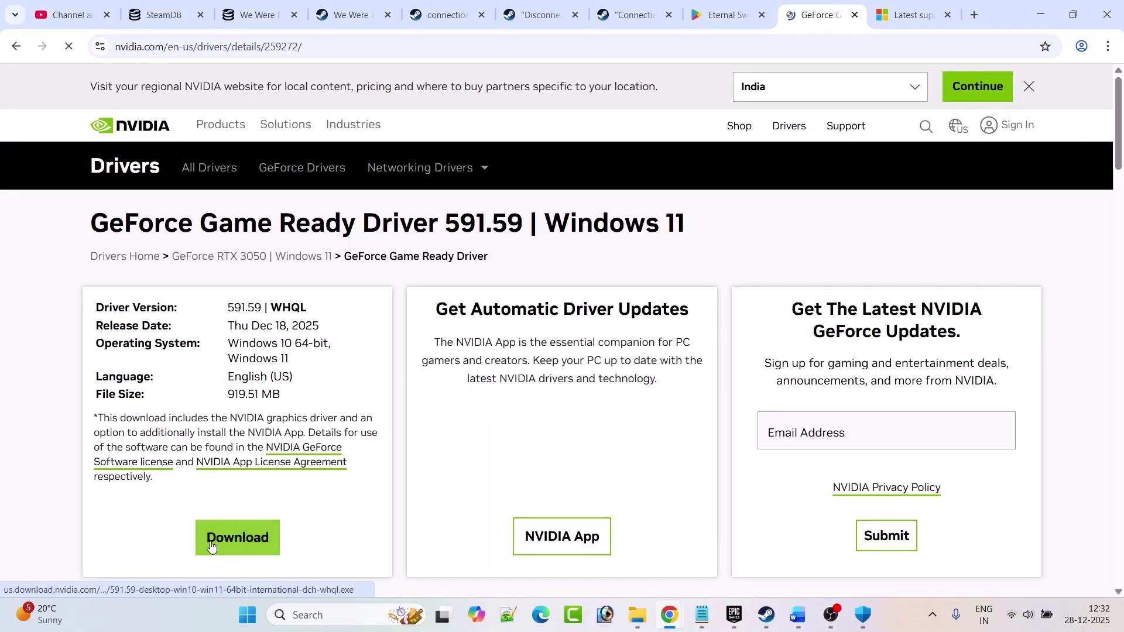
left_click(1057, 48)
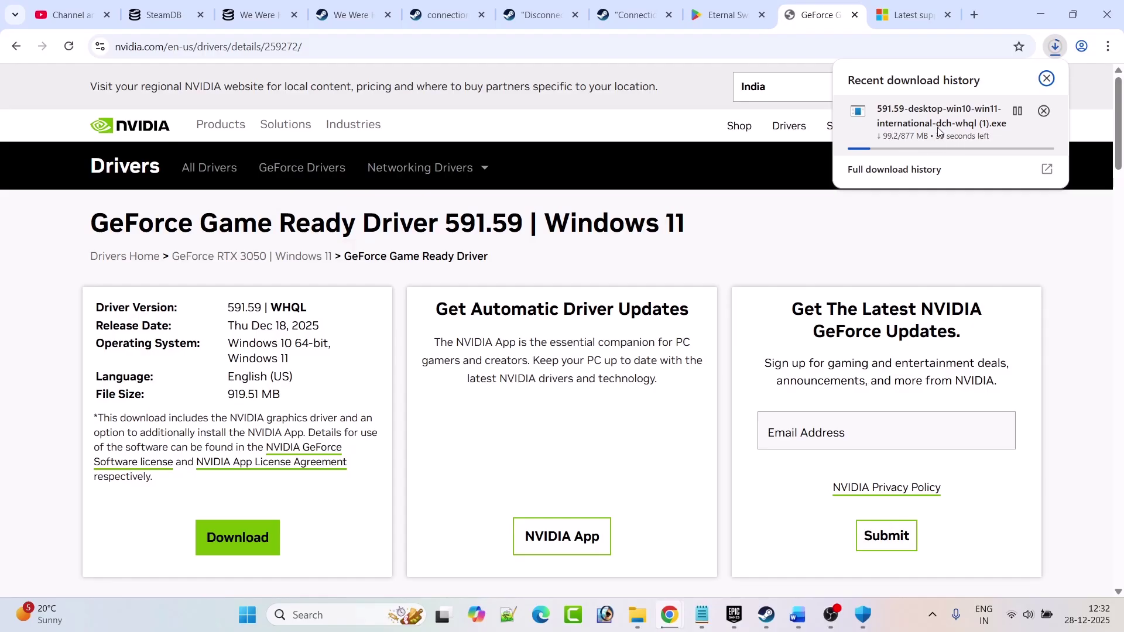
key("alt+Tab")
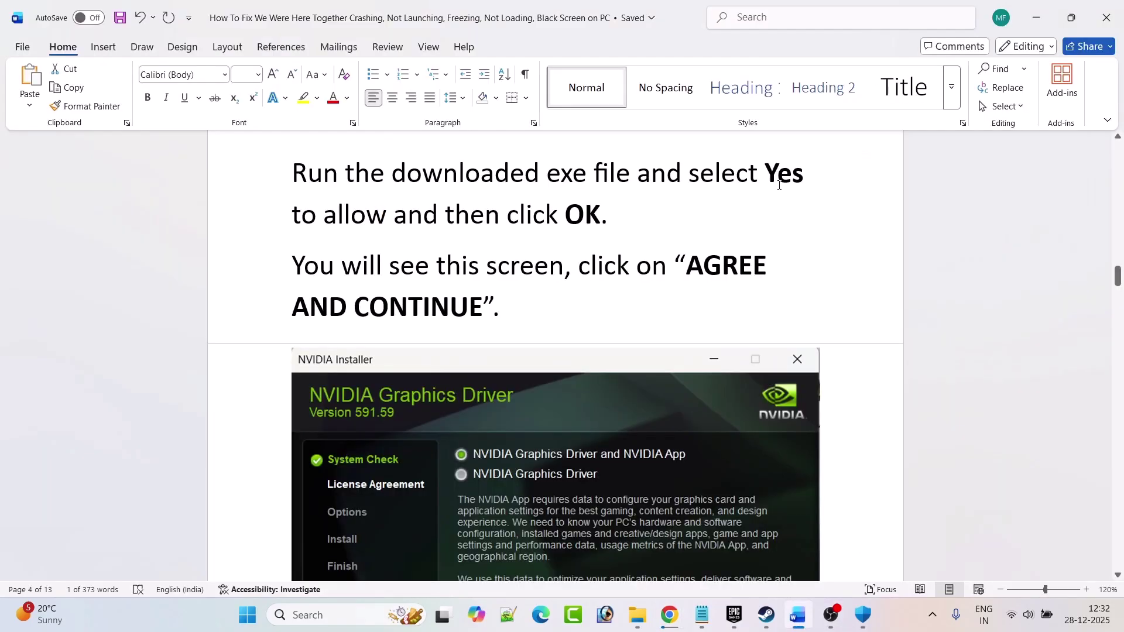
- Scroll past the NVIDIA clean-install screenshot to the 'Fix 4. Run the game on Dedicated Graphics card' heading
scroll(599, 226, "down", 5)
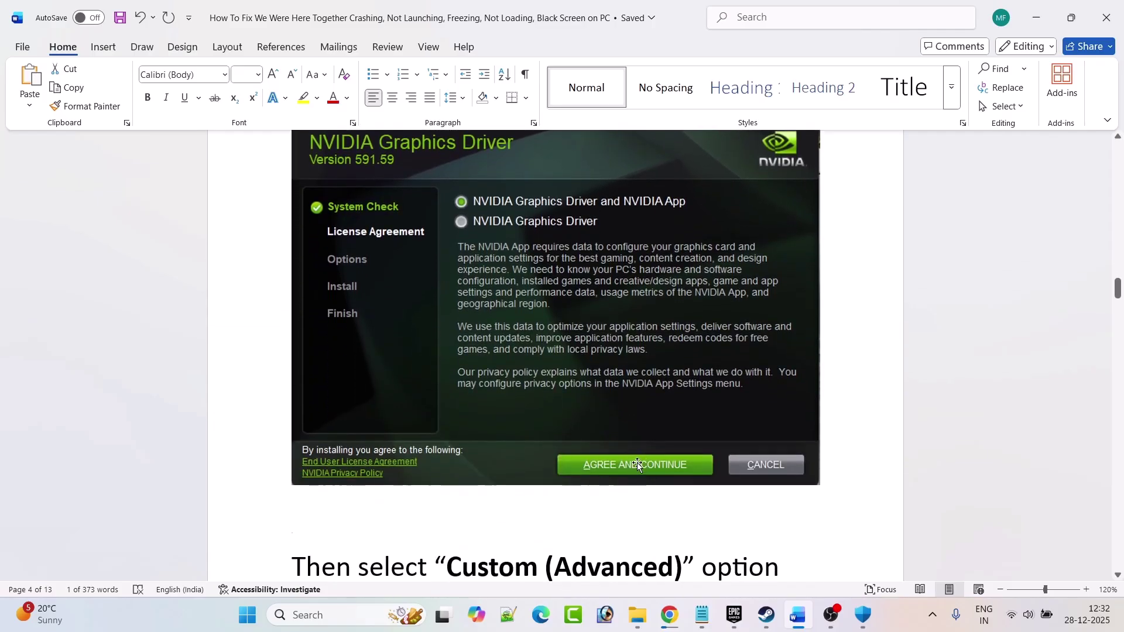
scroll(634, 466, "down", 3)
scroll(524, 429, "down", 6)
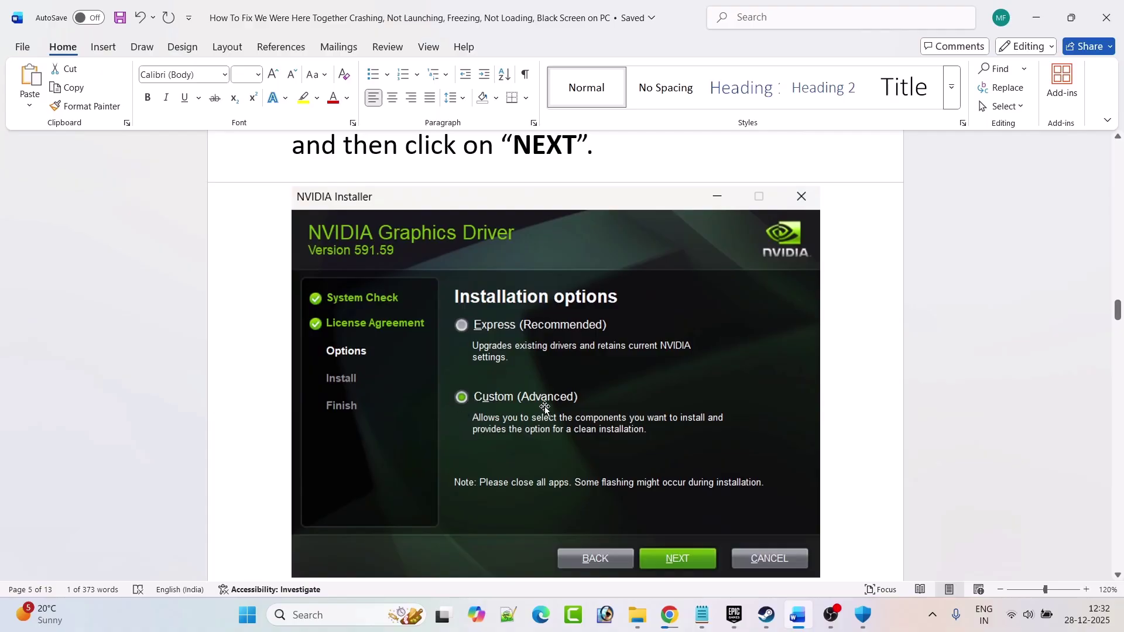
scroll(678, 564, "down", 8)
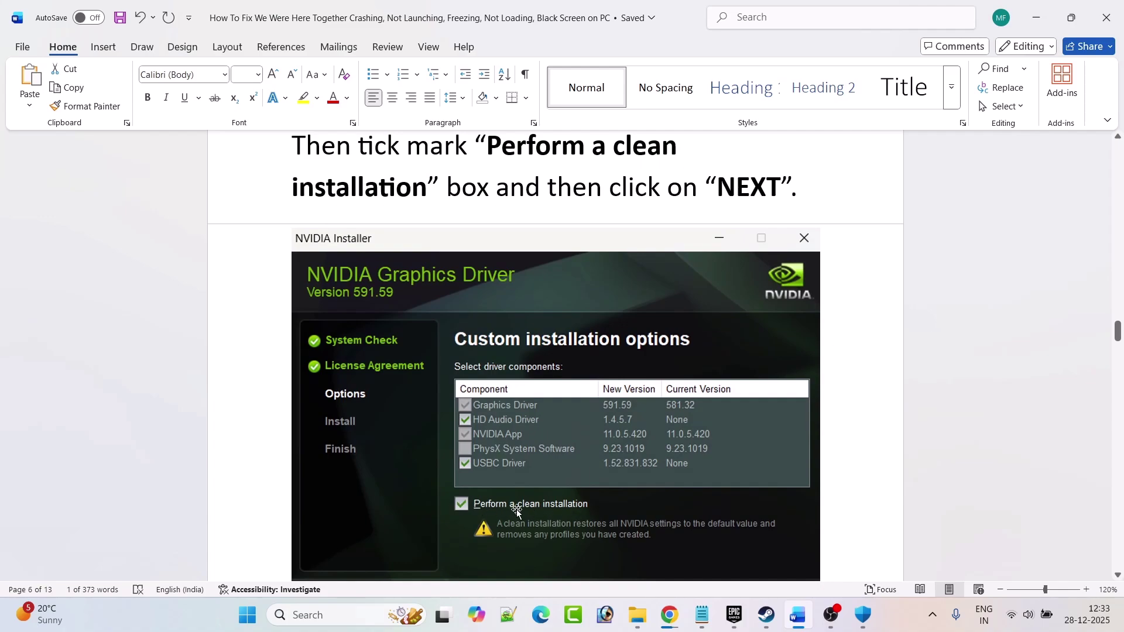
scroll(573, 507, "down", 4)
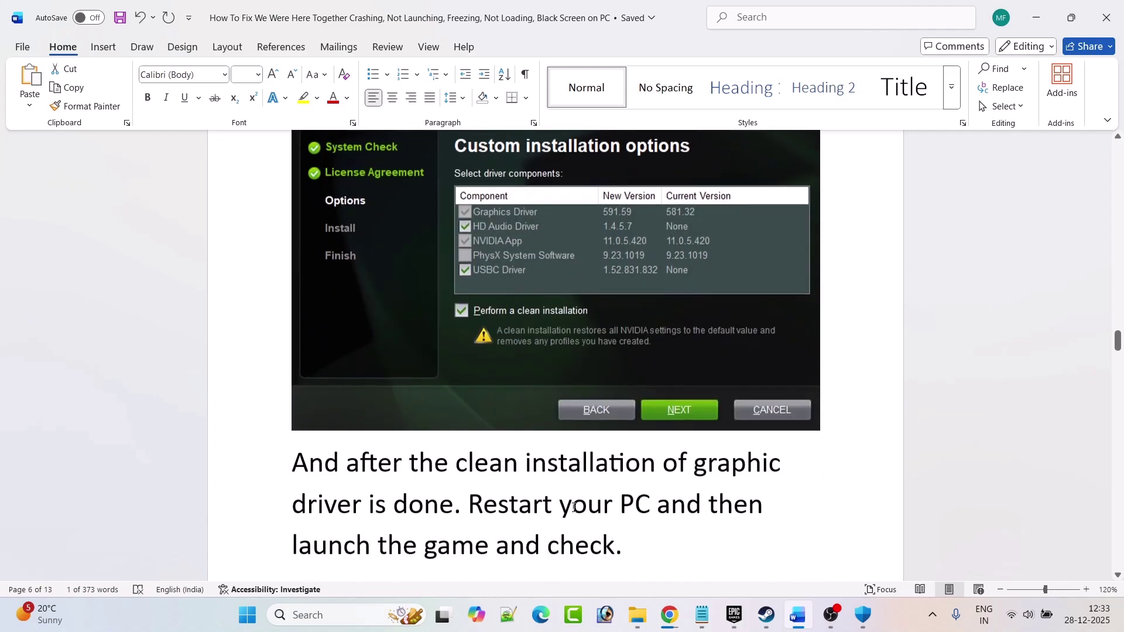
scroll(389, 379, "down", 2)
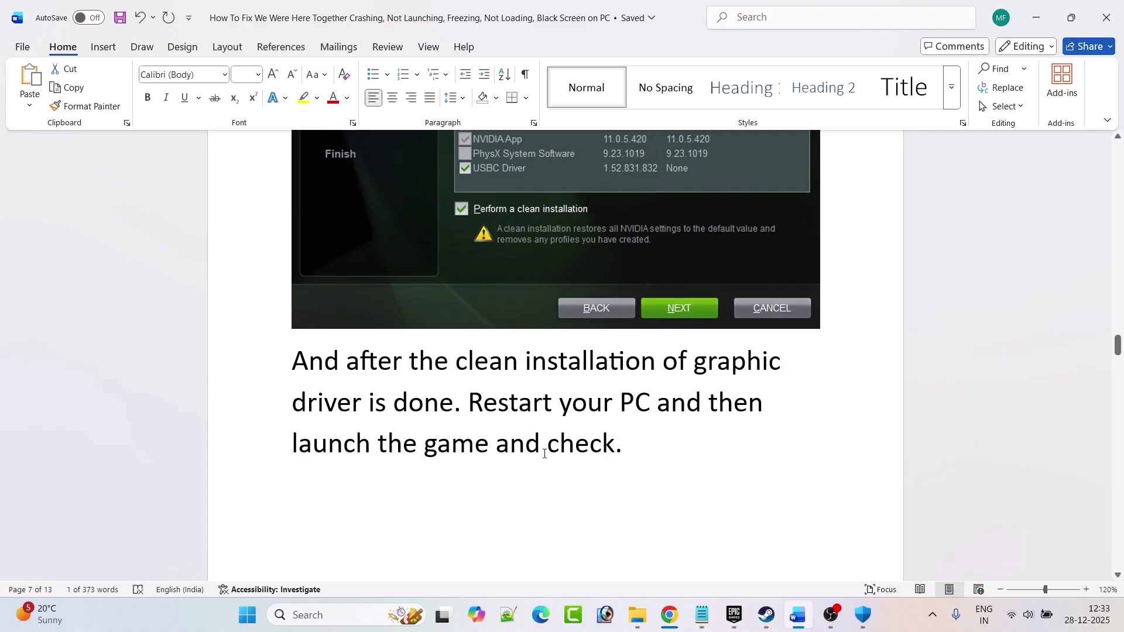
scroll(658, 453, "down", 8)
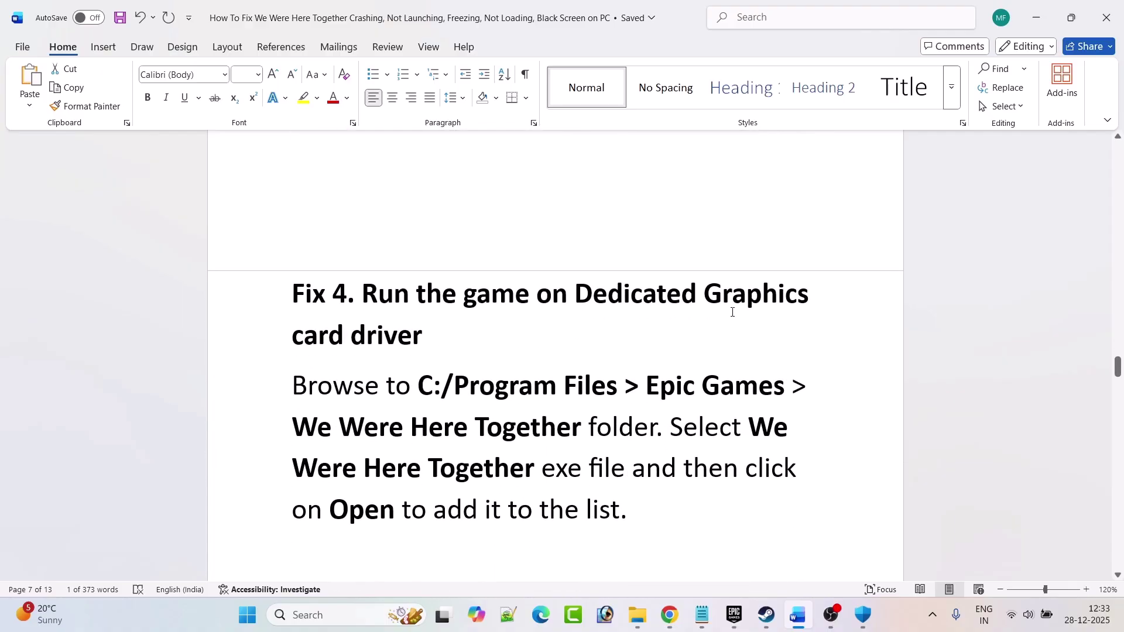
scroll(461, 350, "down", 1)
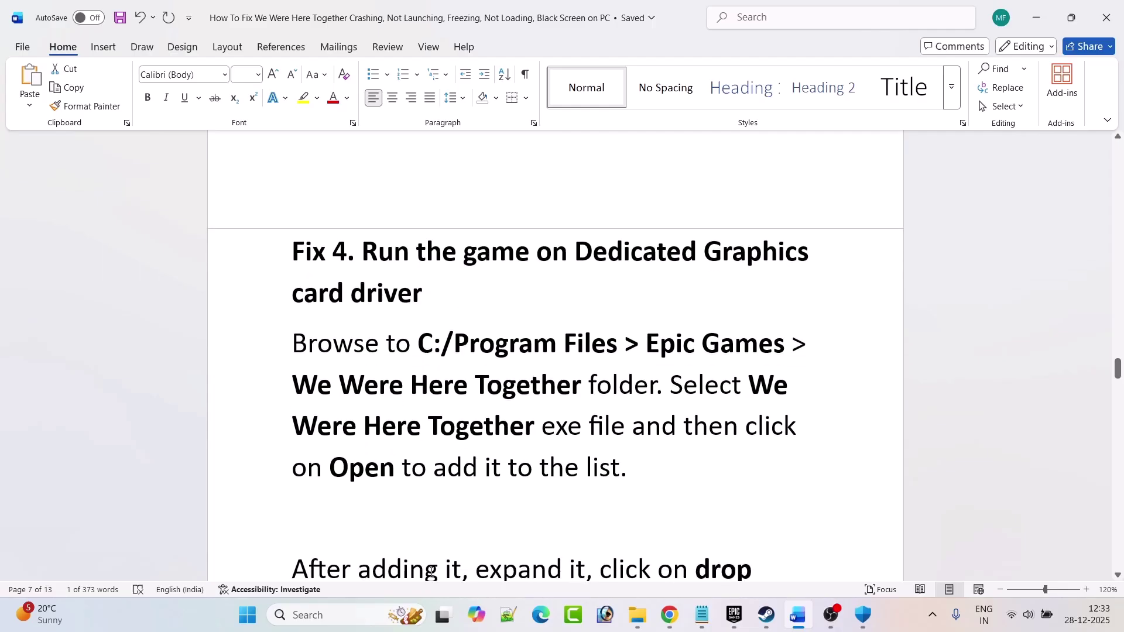
- Search 'graphics' to open the Windows Graphics settings page, then bring the Word guide back
left_click(351, 614)
type("g")
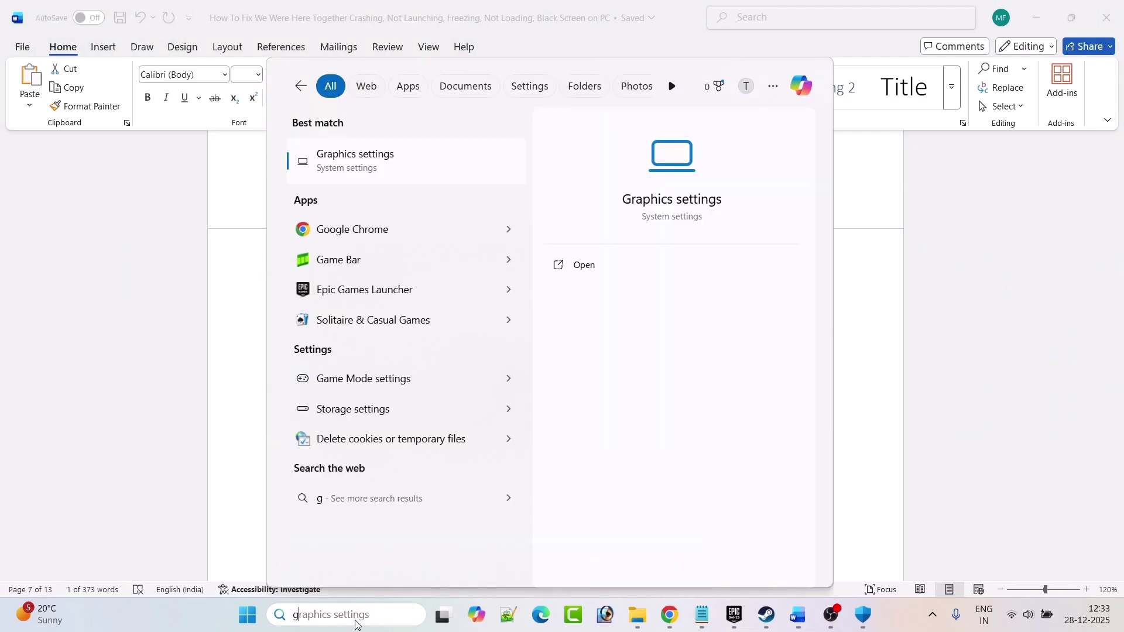
type("raphics")
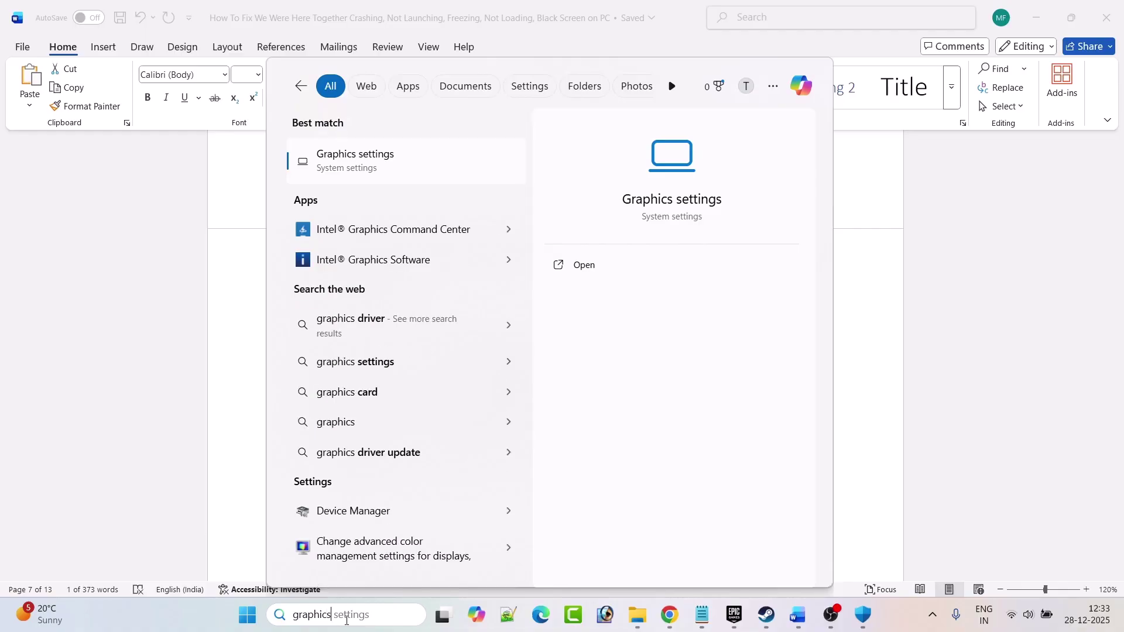
left_click(629, 269)
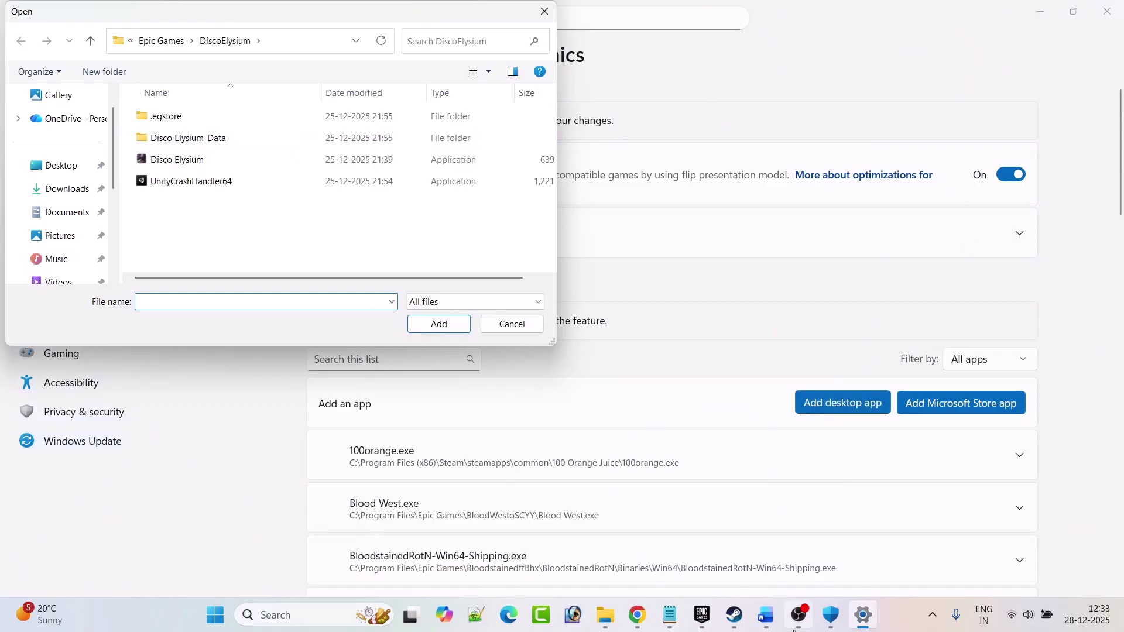
left_click(765, 614)
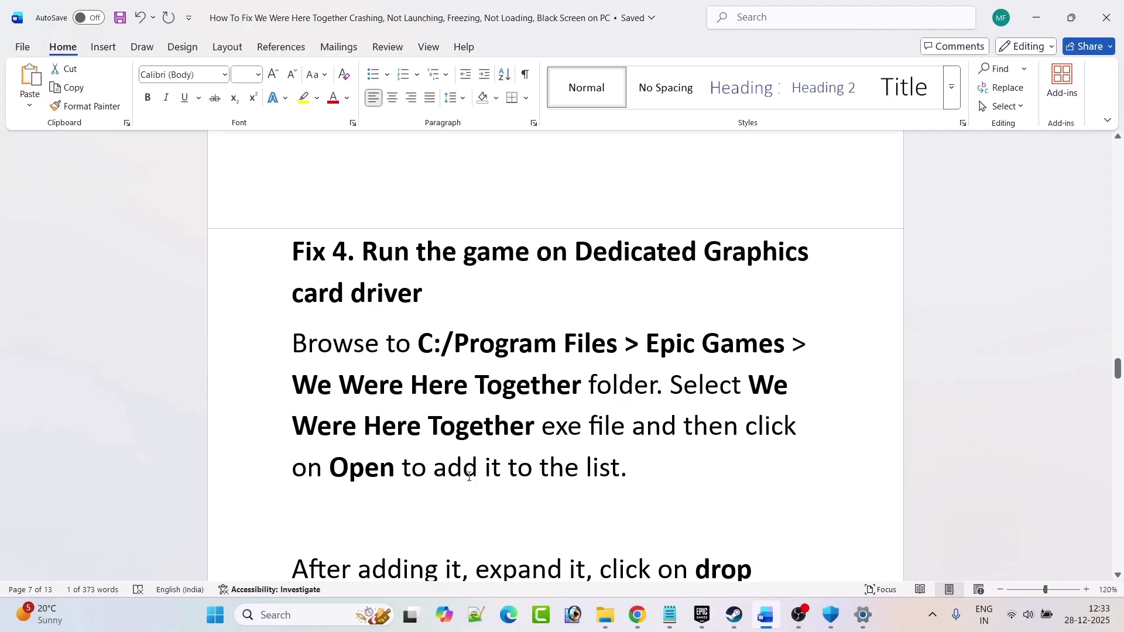
- Scroll the guide to Fix 5 on running the game from its installation folder, then open Epic Games Launcher
scroll(727, 514, "down", 6)
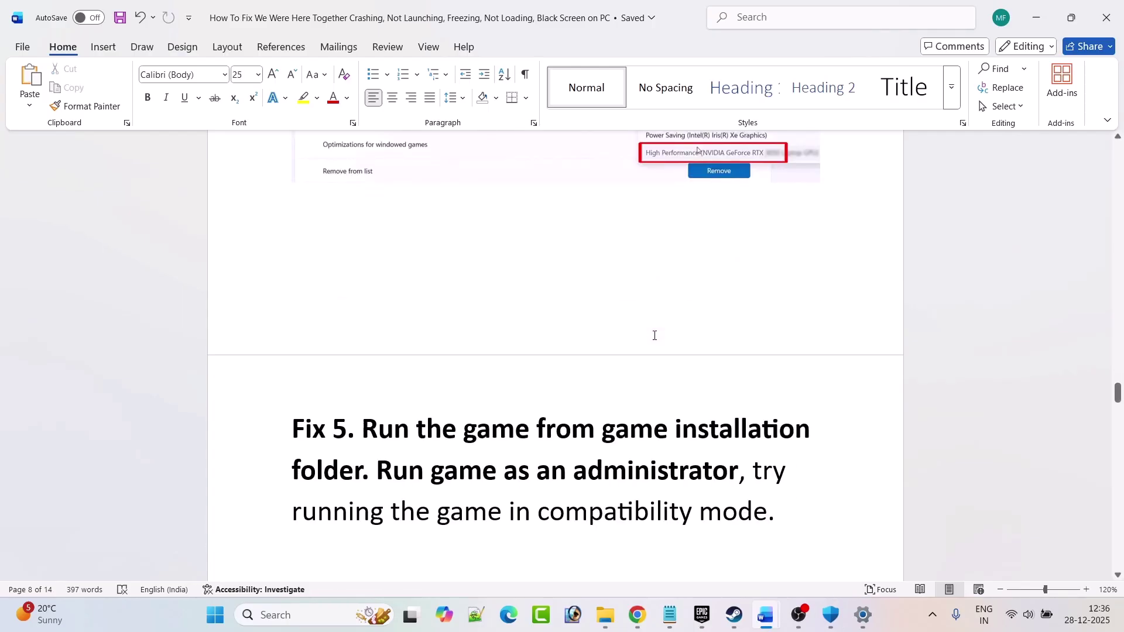
scroll(655, 336, "down", 2)
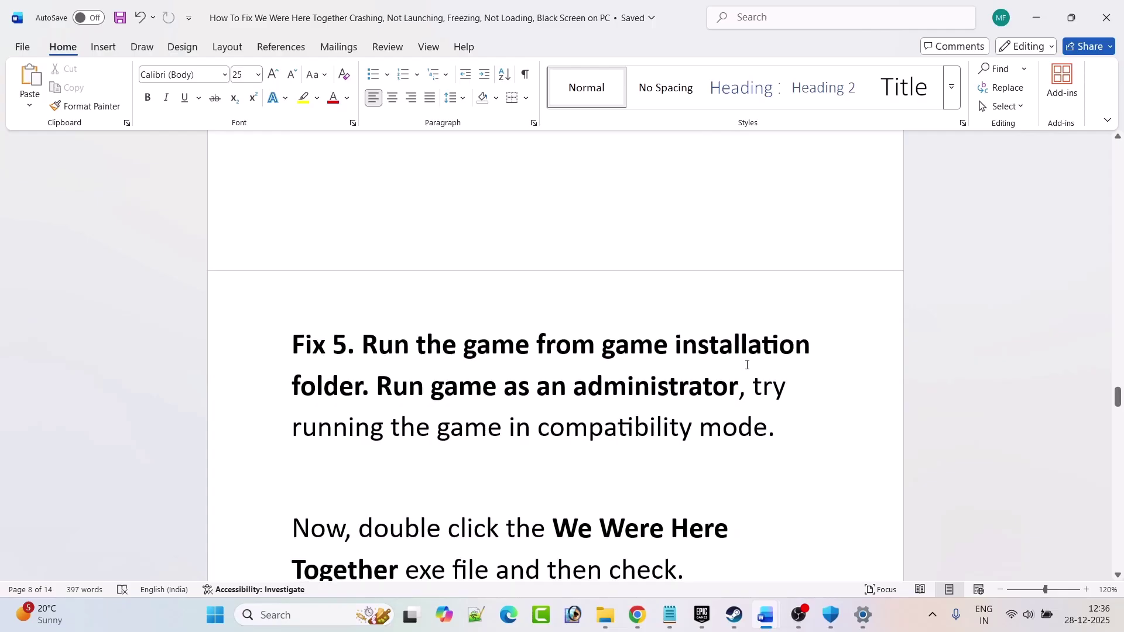
scroll(542, 381, "down", 2)
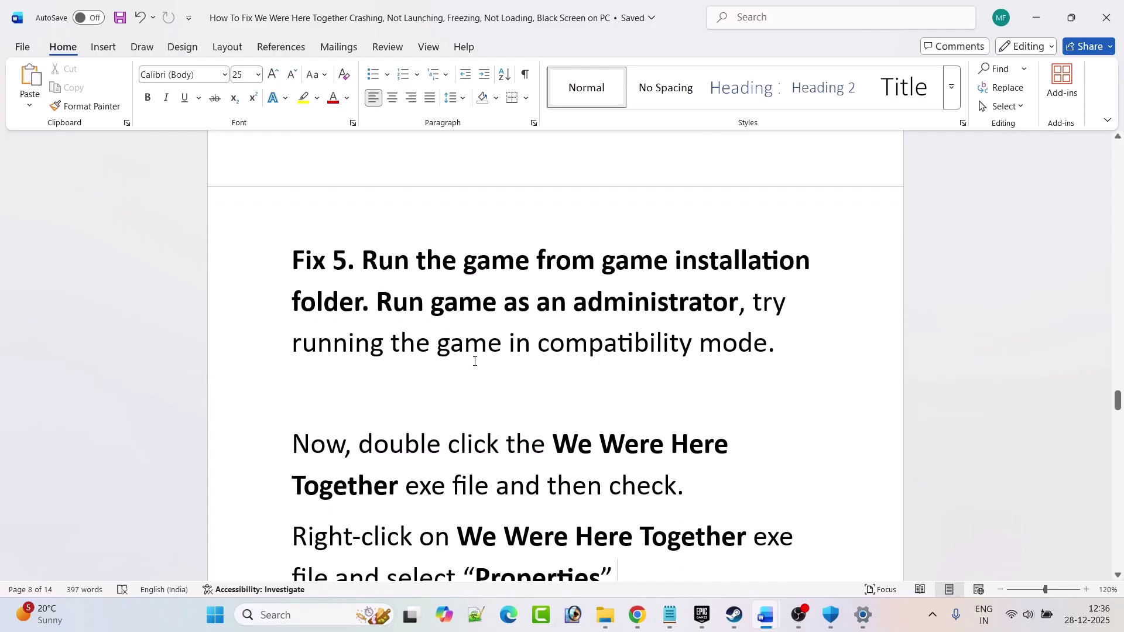
left_click(702, 615)
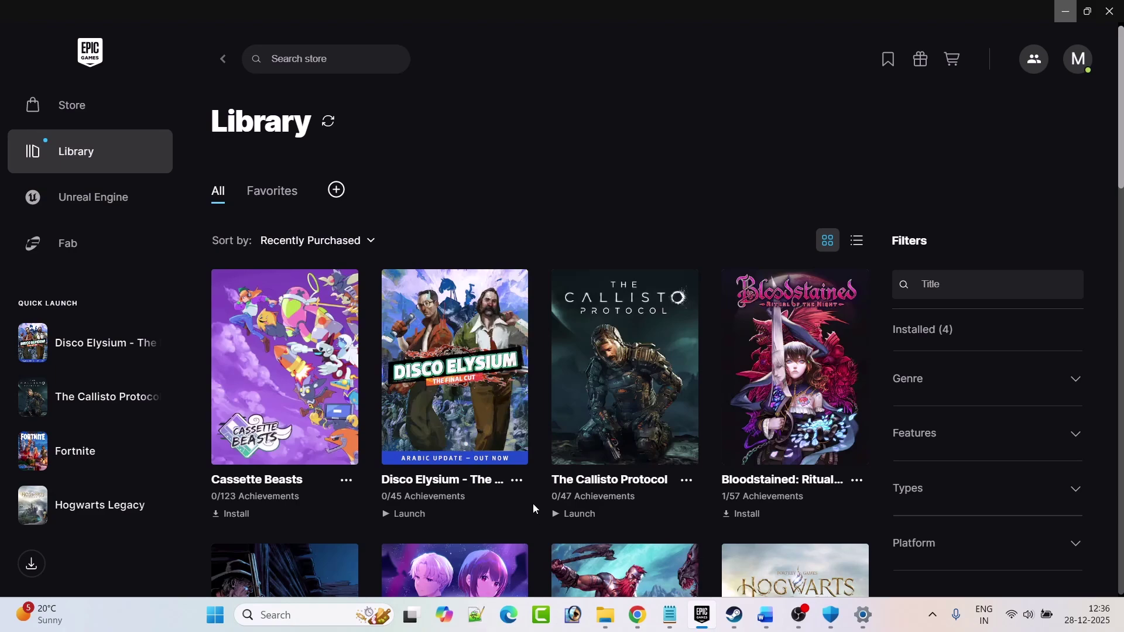
- Open Disco Elysium's install location from its Manage settings, then return to Word's compatibility-mode instructions
left_click(518, 482)
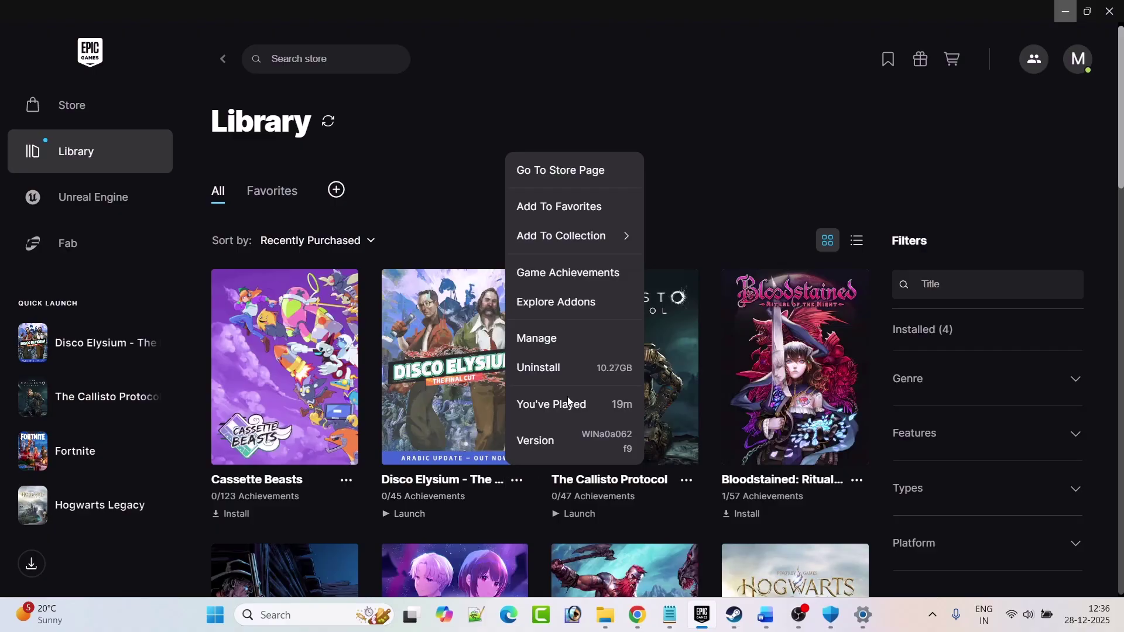
left_click(542, 339)
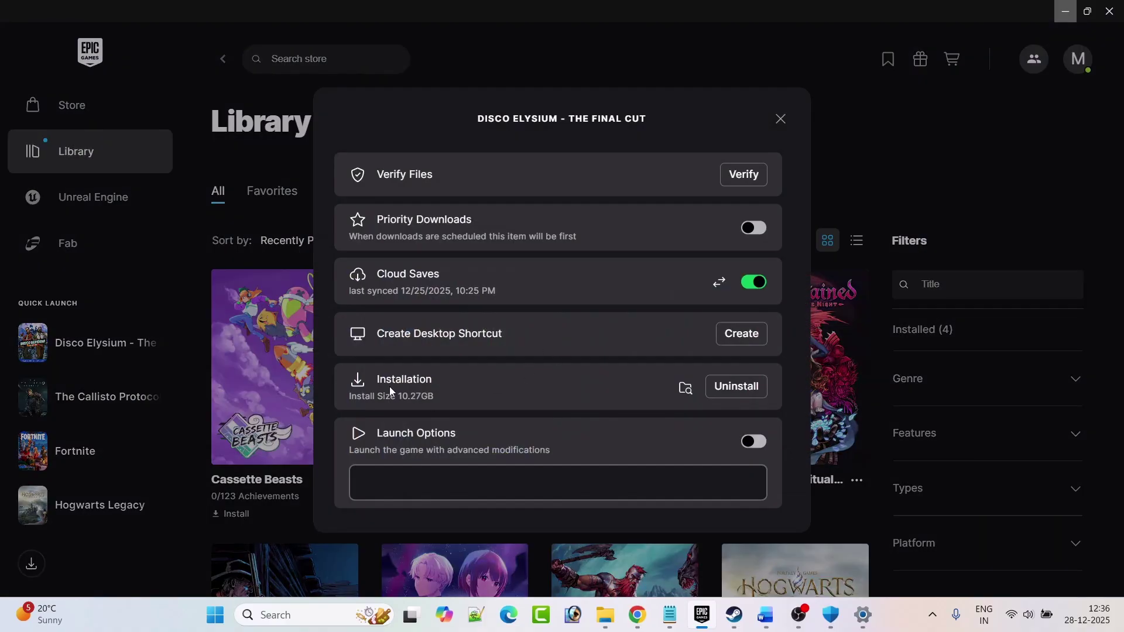
left_click(685, 388)
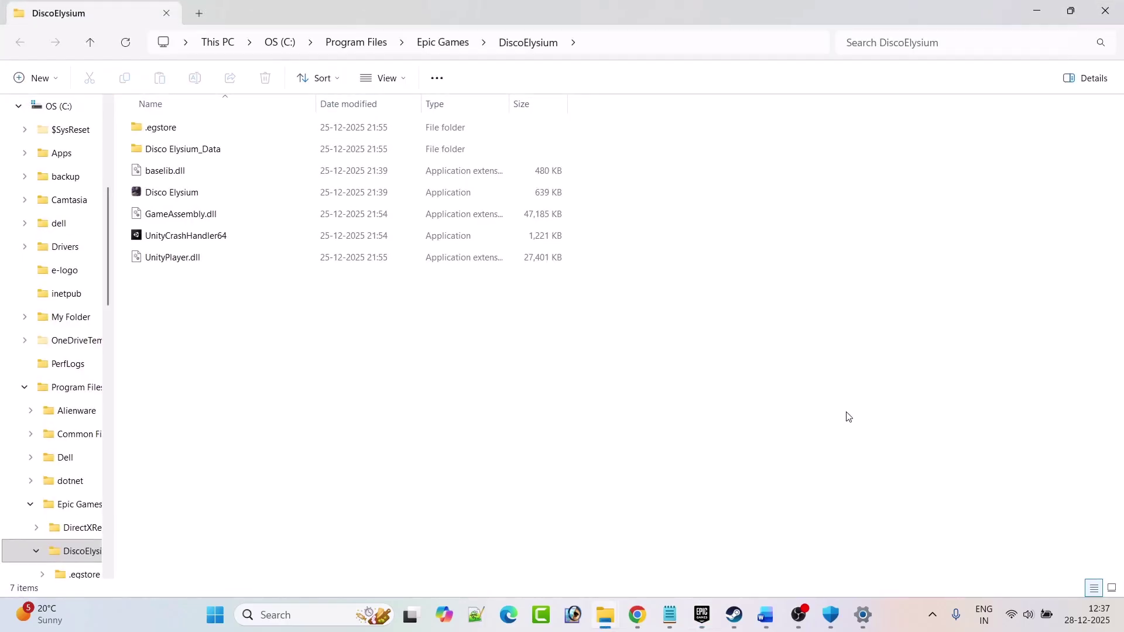
left_click(765, 615)
scroll(509, 350, "down", 1)
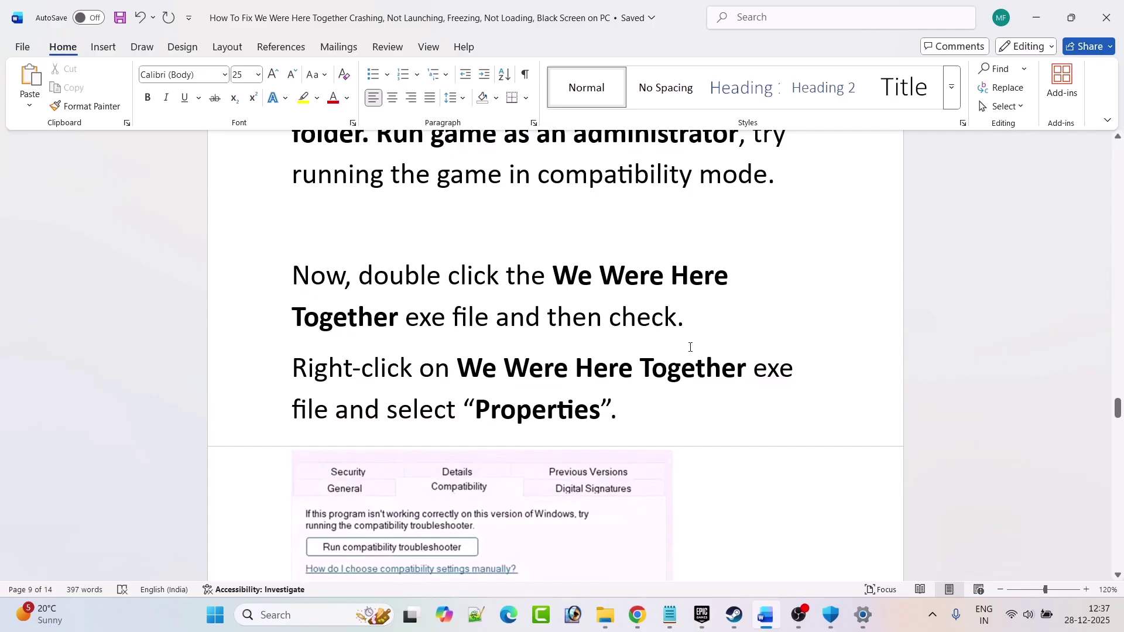
- Scroll past the Windows 7 compatibility screenshots down to the 'Fix 5. Verify the game files' heading
scroll(691, 347, "down", 2)
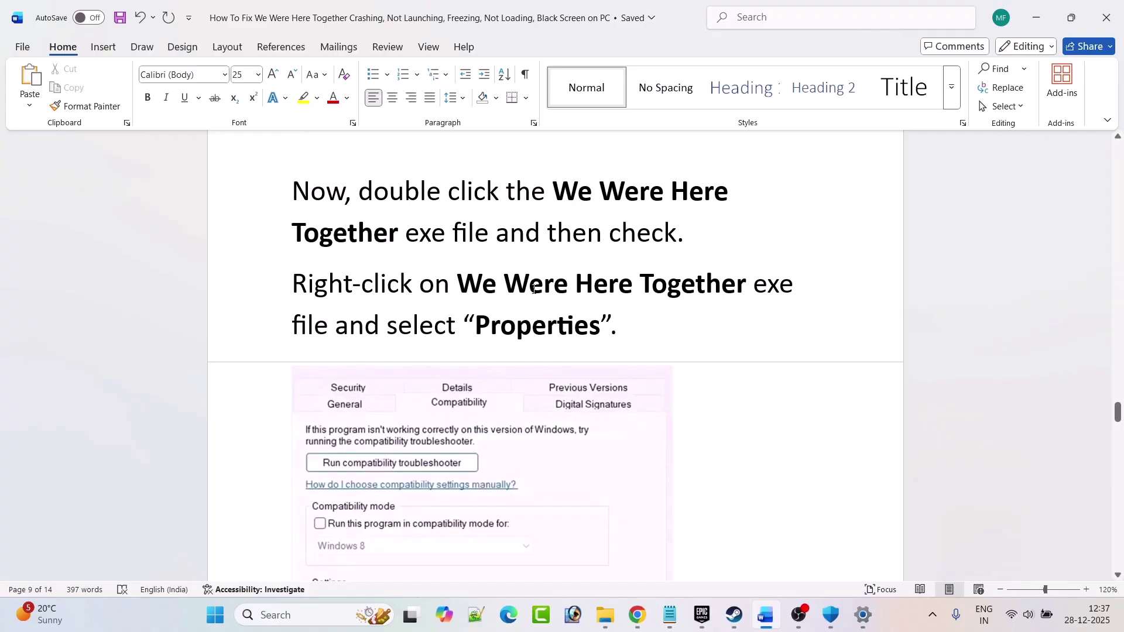
scroll(512, 327, "down", 2)
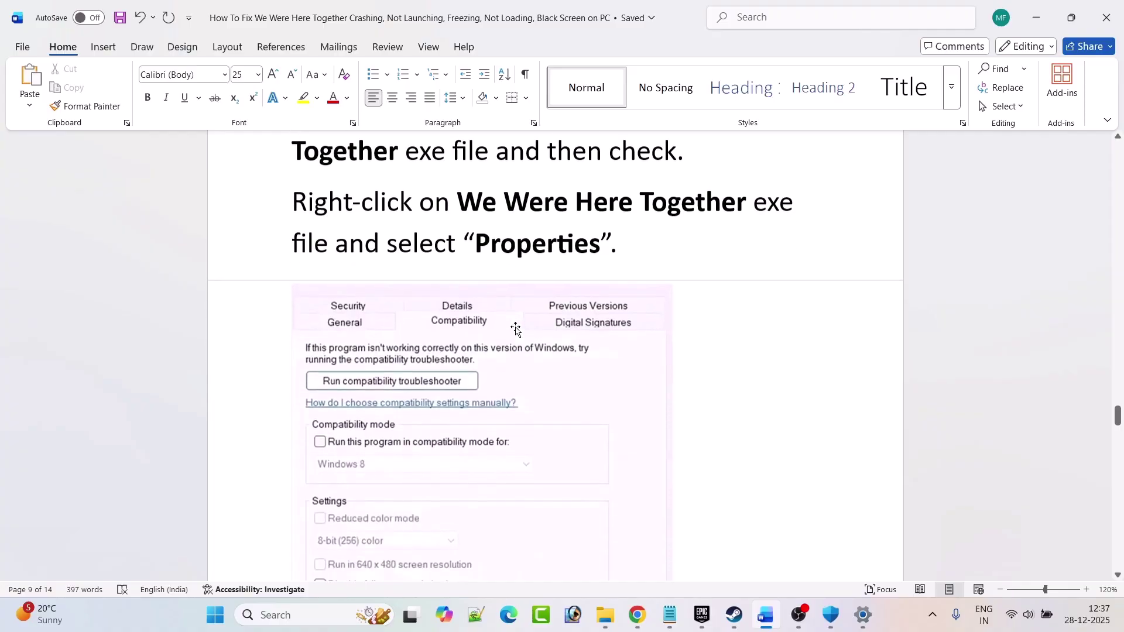
scroll(635, 269, "down", 2)
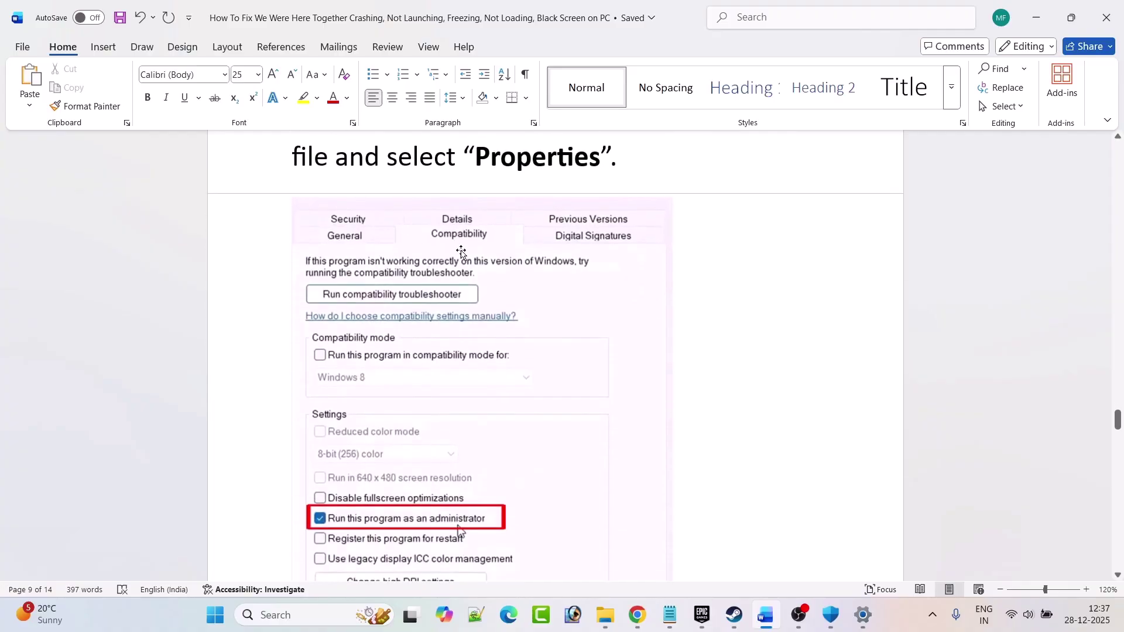
scroll(528, 290, "down", 2)
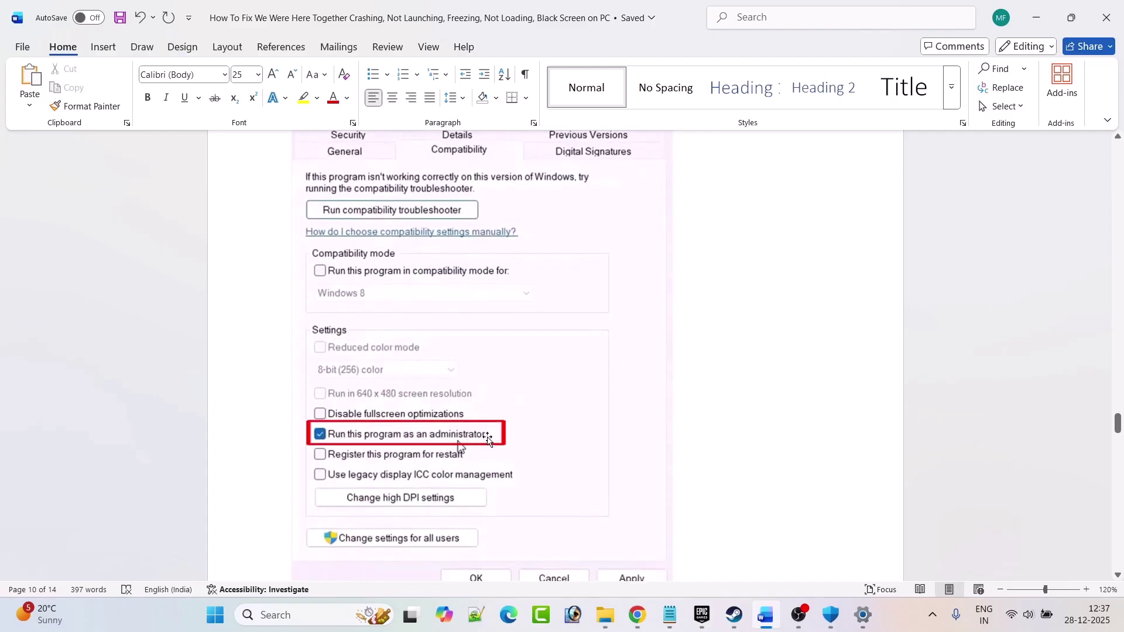
scroll(539, 431, "down", 2)
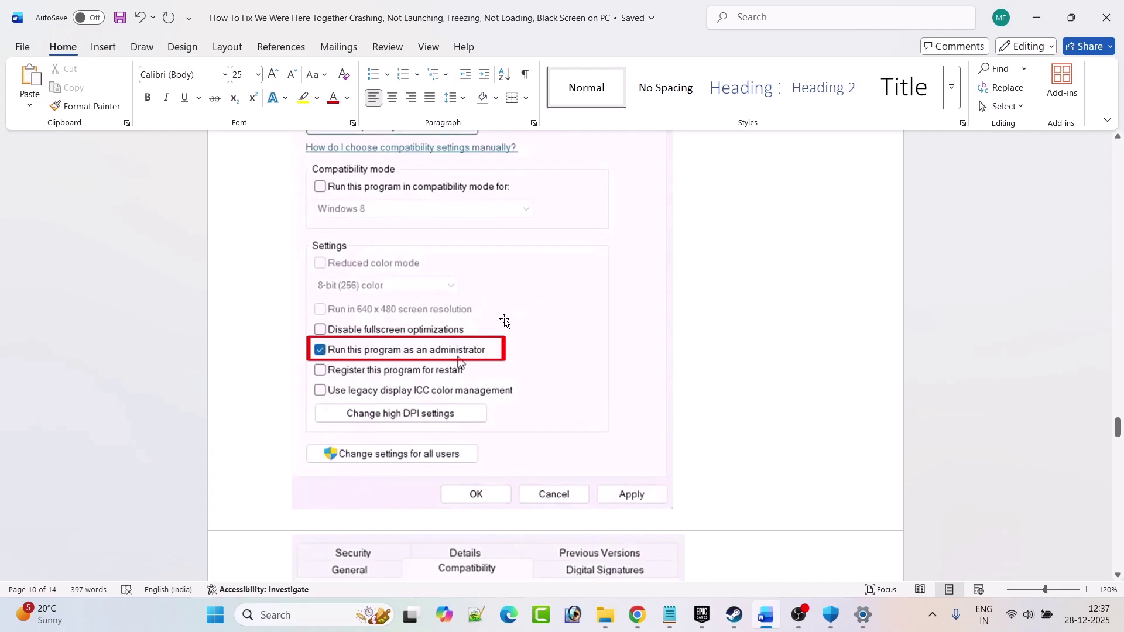
scroll(554, 328, "down", 9)
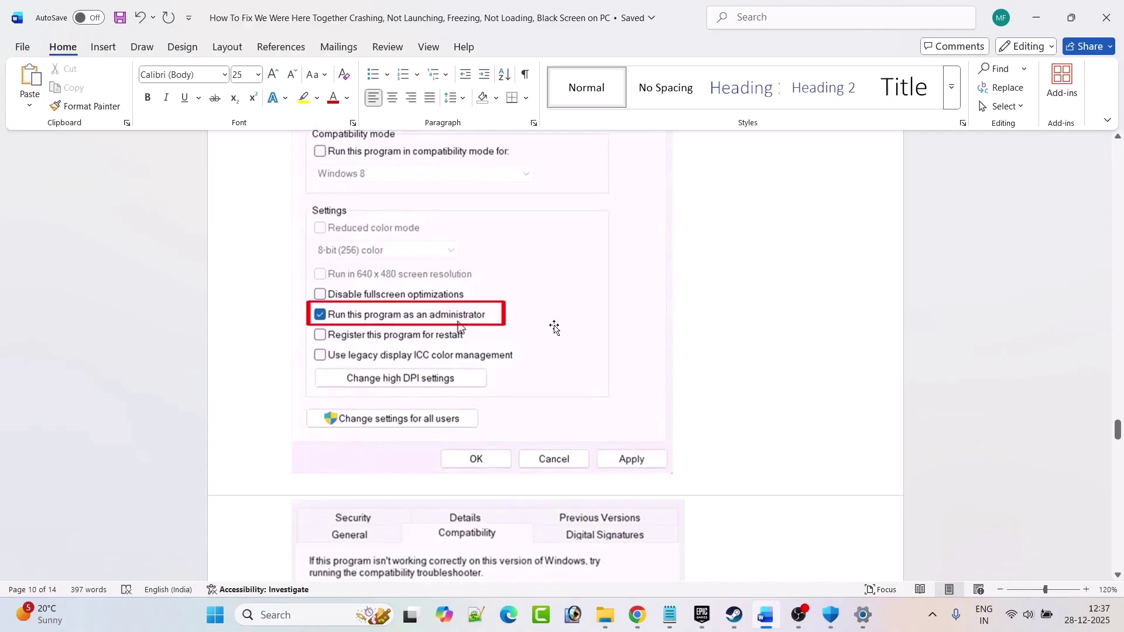
scroll(555, 327, "down", 1)
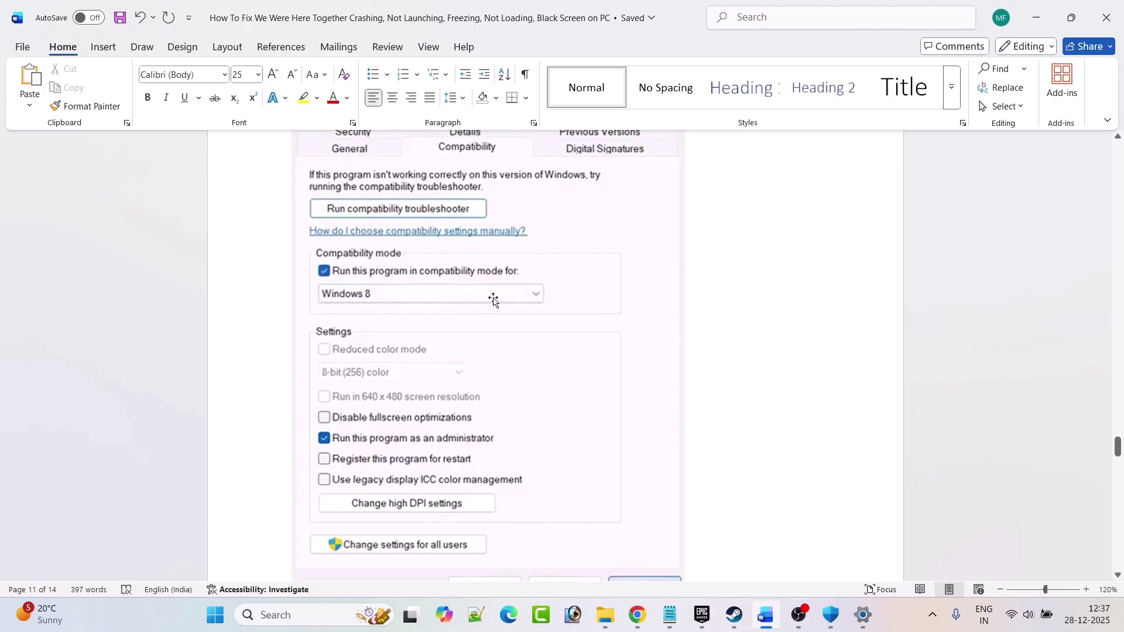
scroll(495, 298, "down", 2)
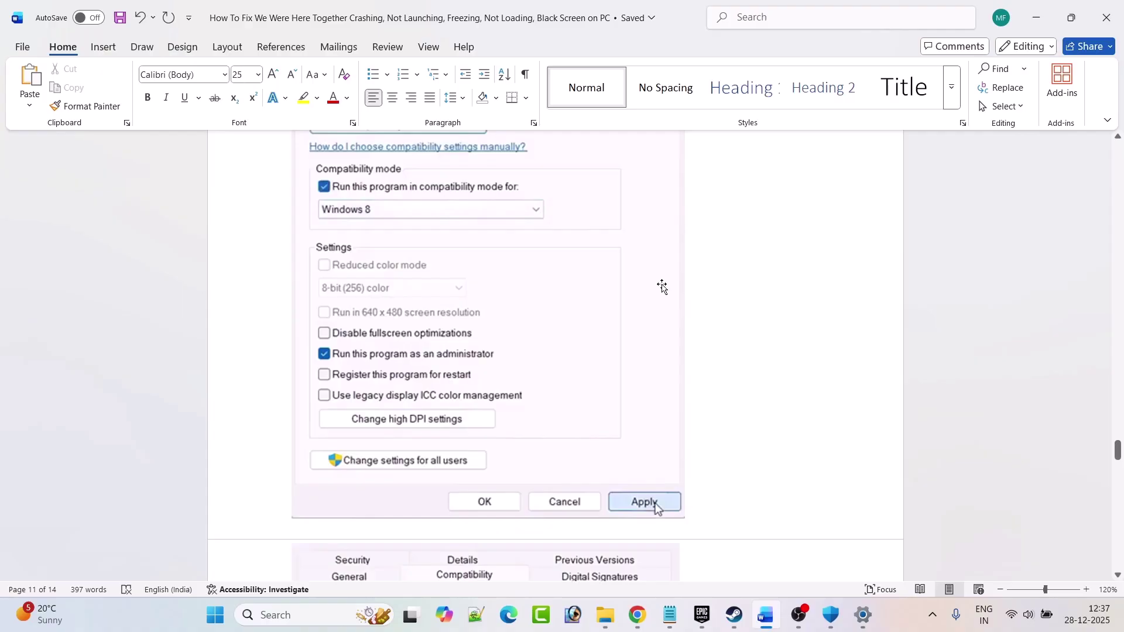
scroll(662, 287, "down", 10)
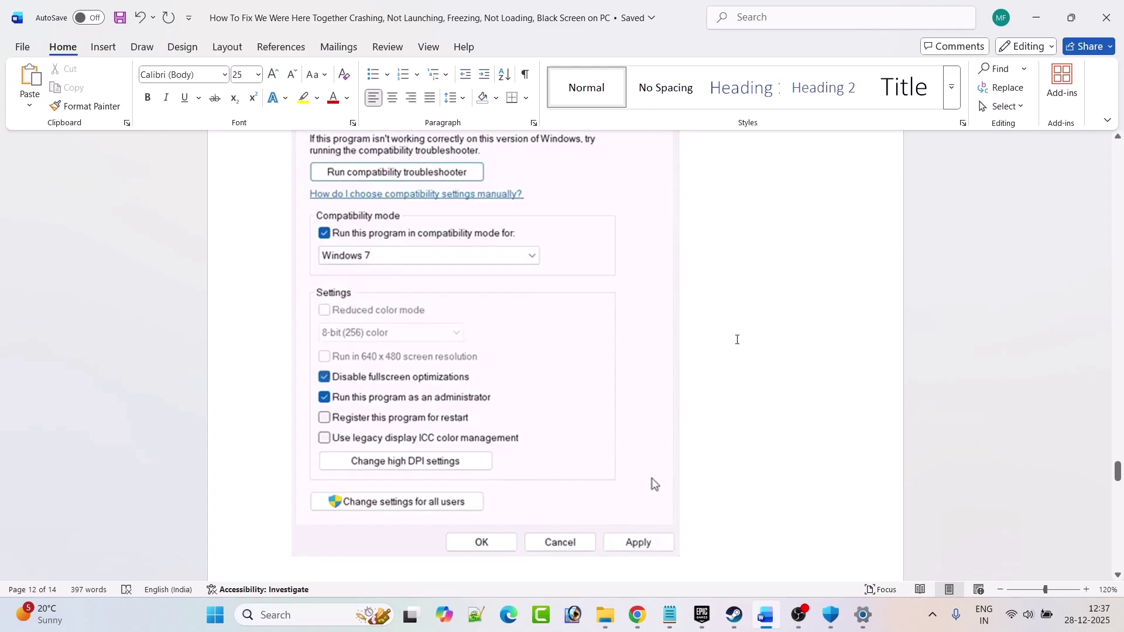
scroll(735, 338, "up", 1)
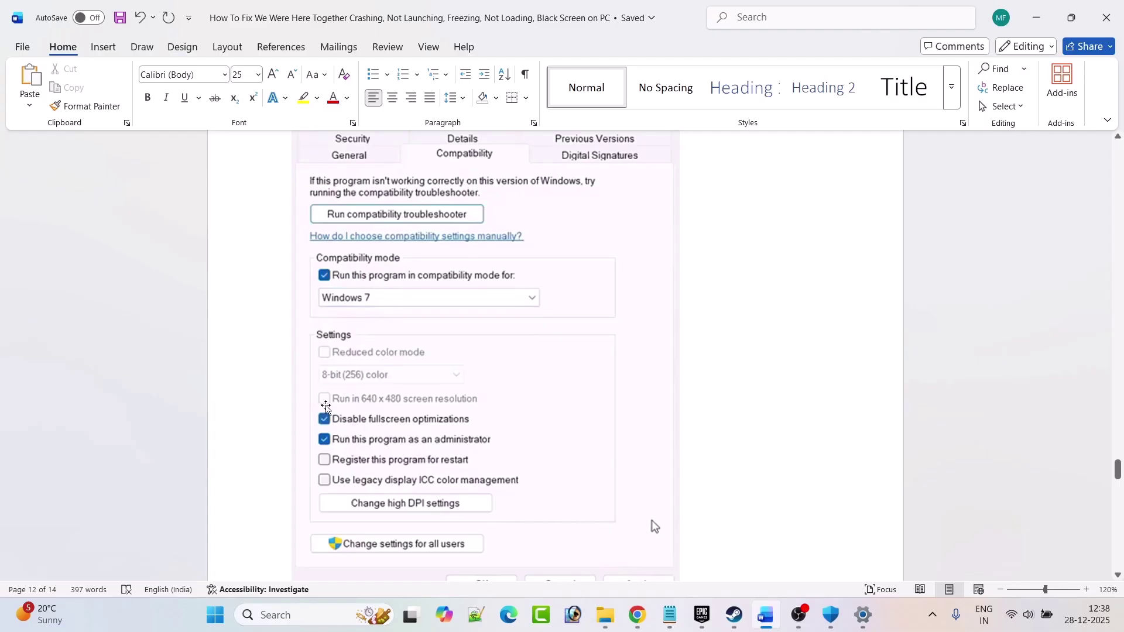
scroll(587, 404, "down", 2)
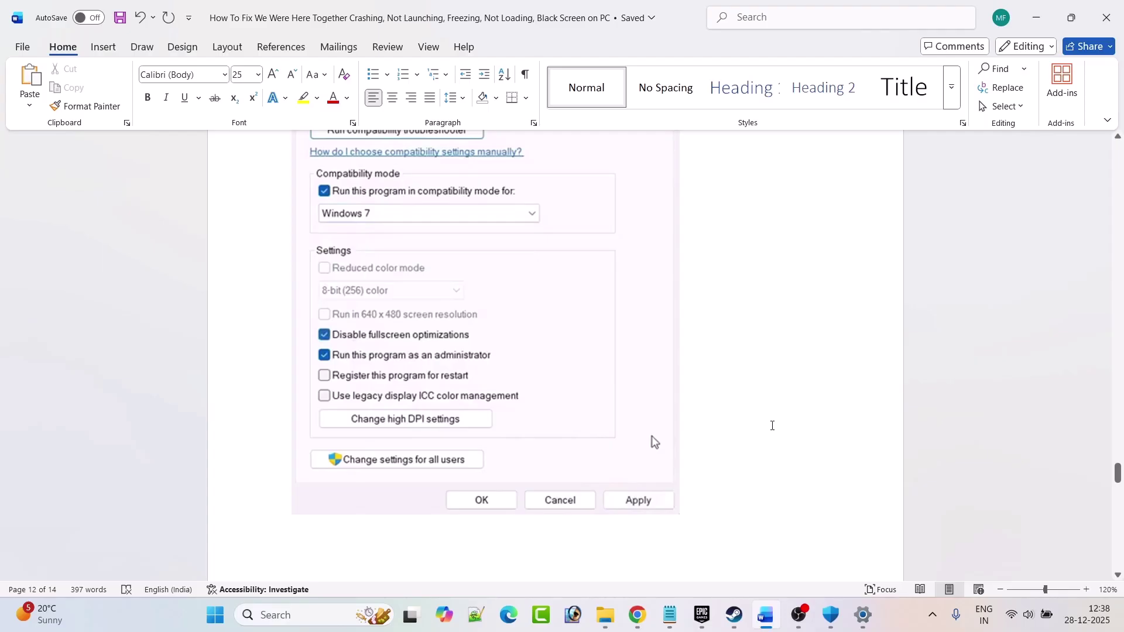
scroll(772, 425, "down", 10)
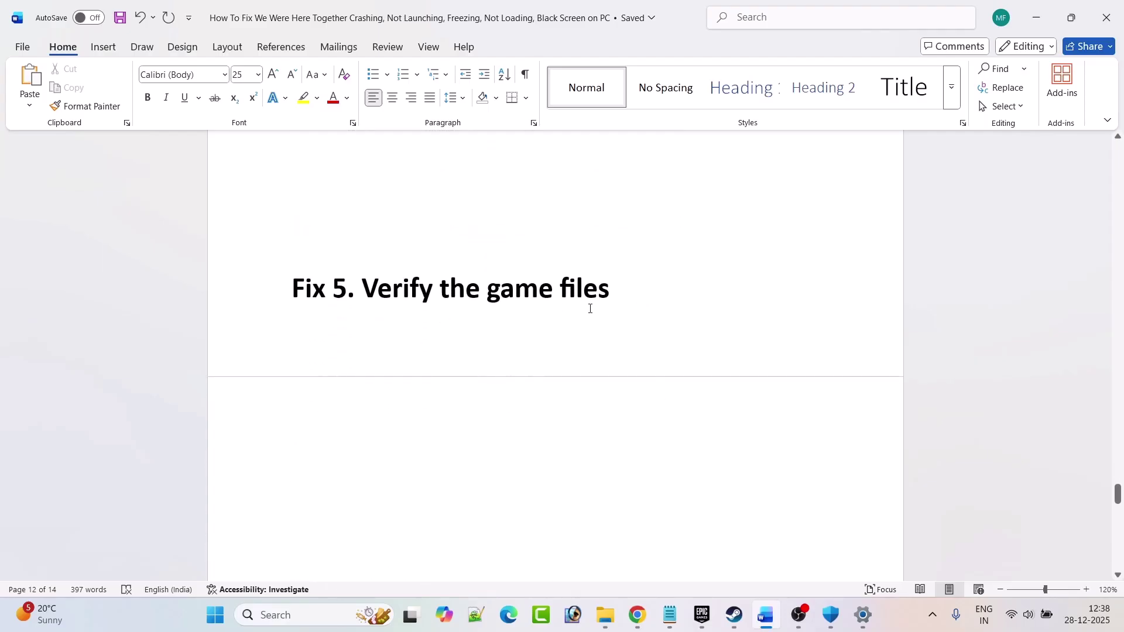
- Show Disco Elysium's Manage options with Verify Files in Epic Games Launcher, close them, and return to Word
left_click(704, 615)
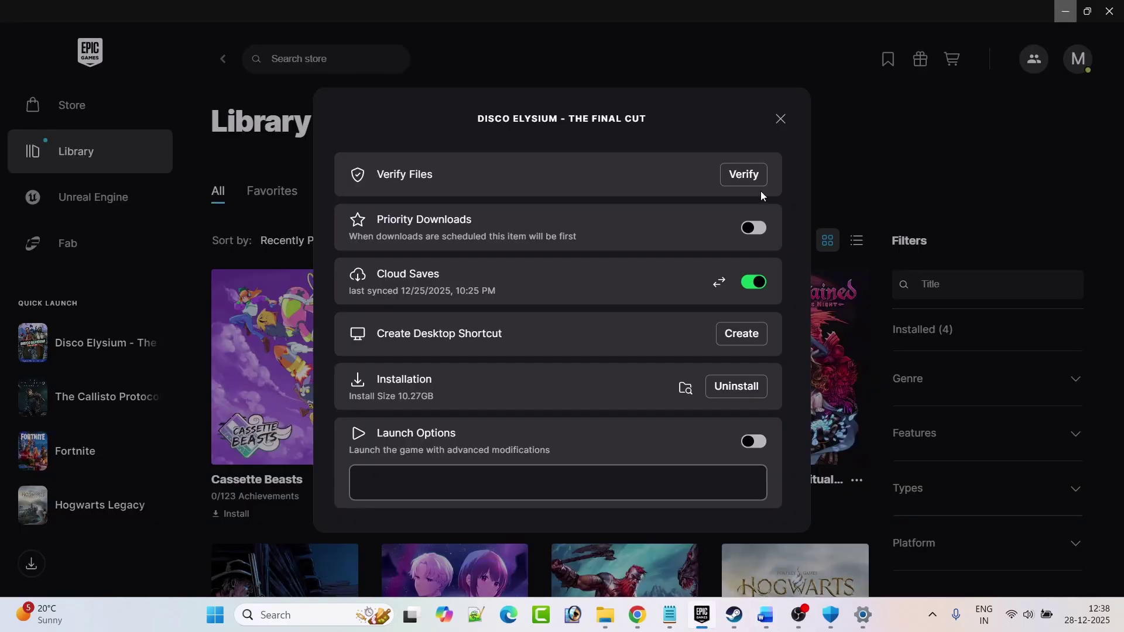
left_click(781, 124)
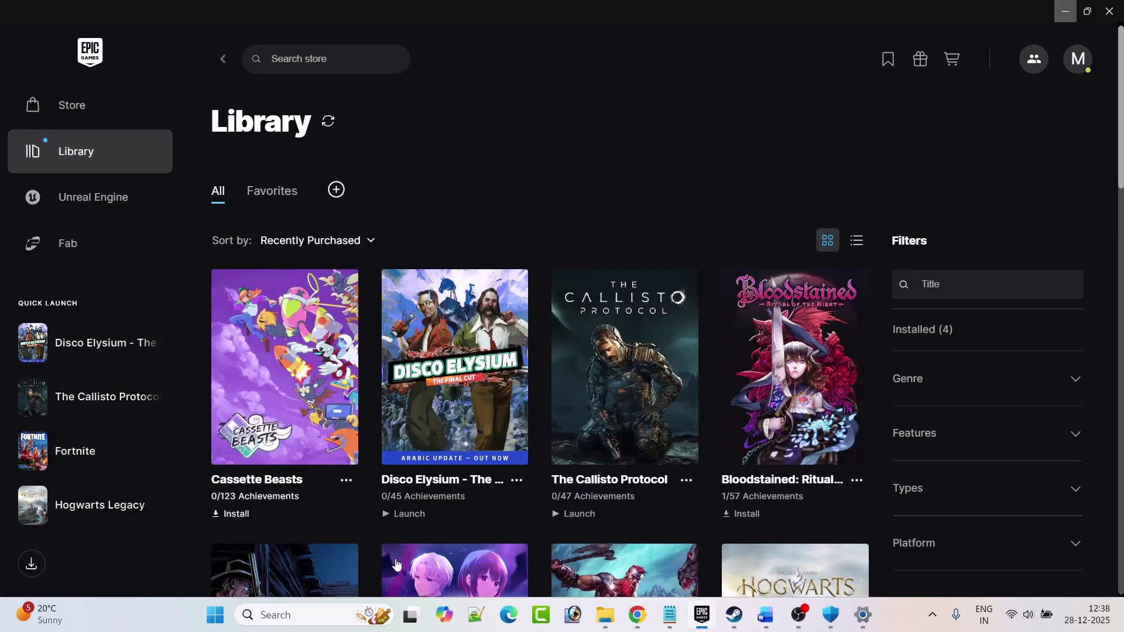
left_click(517, 483)
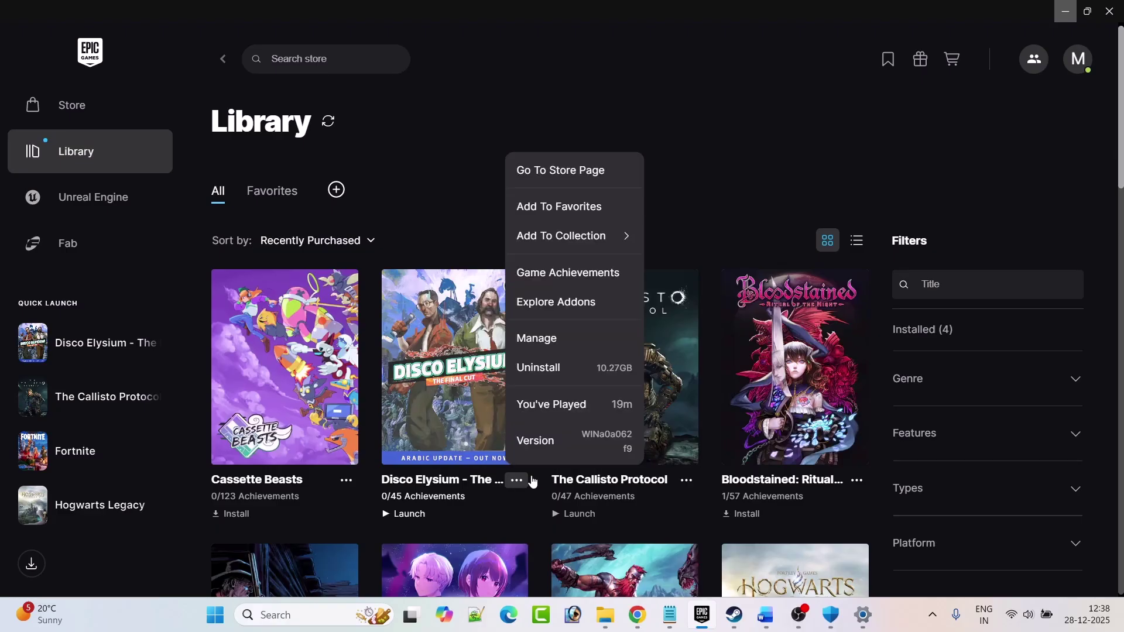
left_click(577, 340)
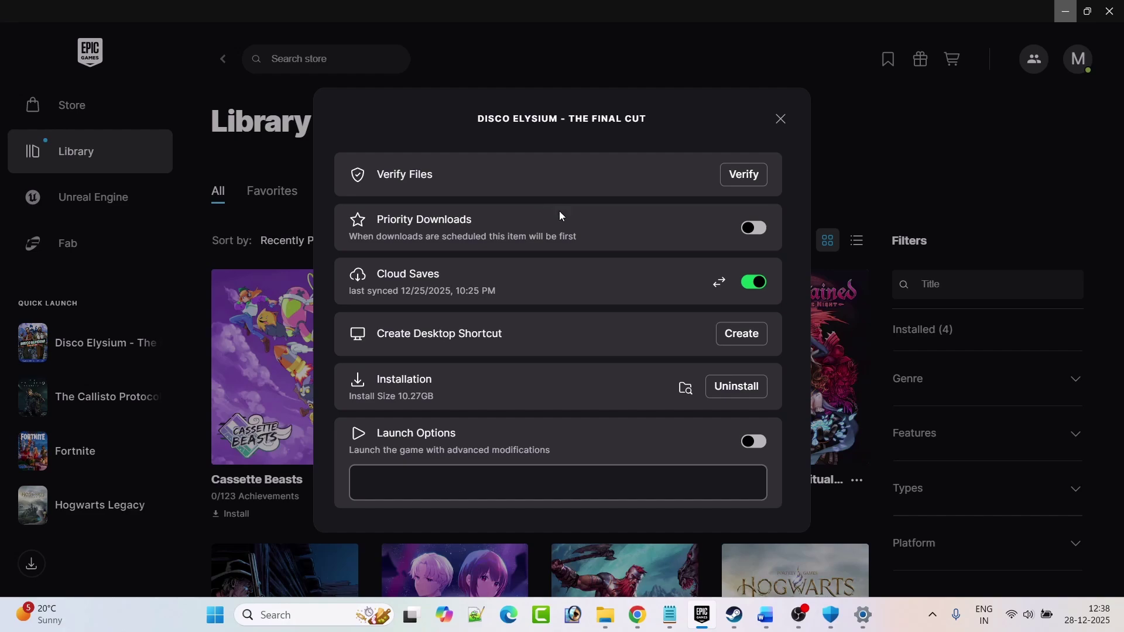
left_click(780, 119)
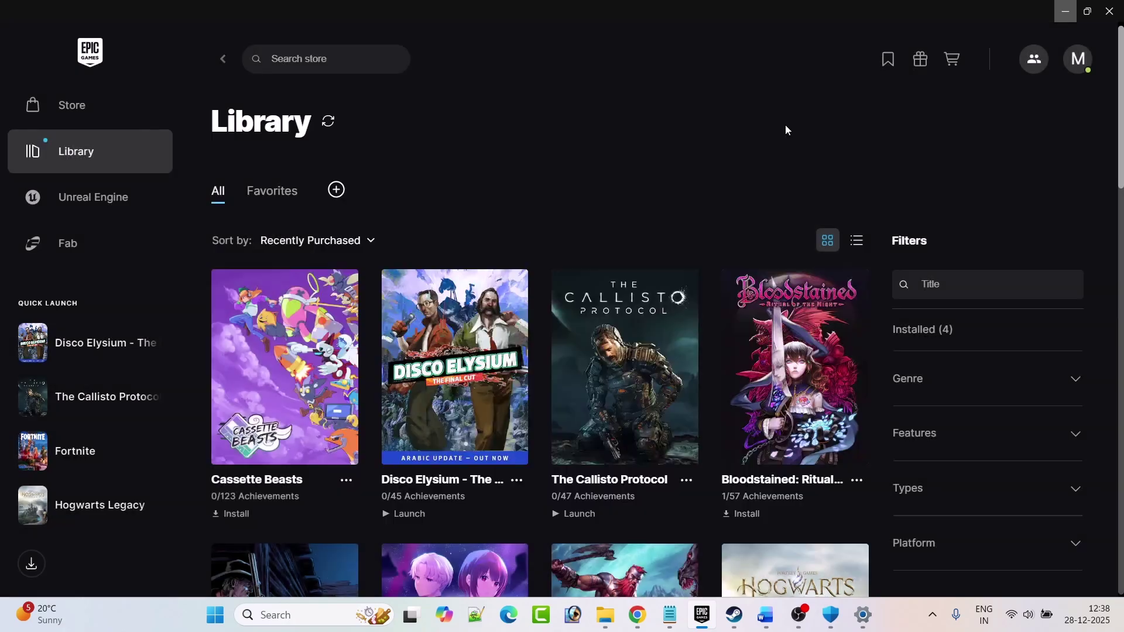
left_click(766, 624)
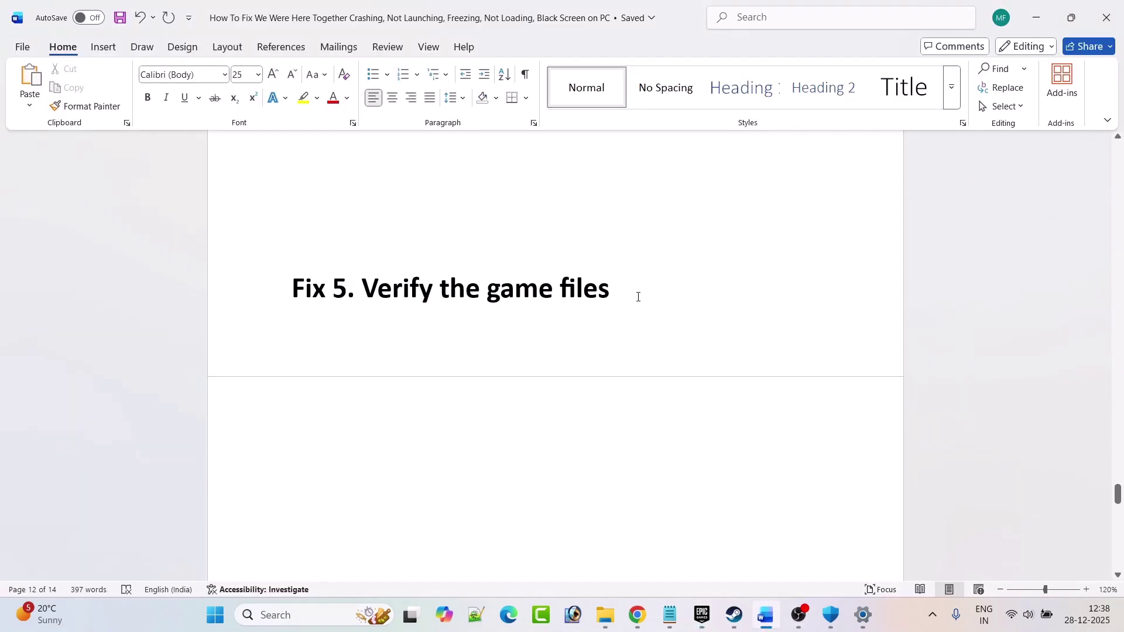
- Select the full Microsoft Learn Visual C++ link under Fix 6 and switch to its downloads page
scroll(638, 297, "down", 6)
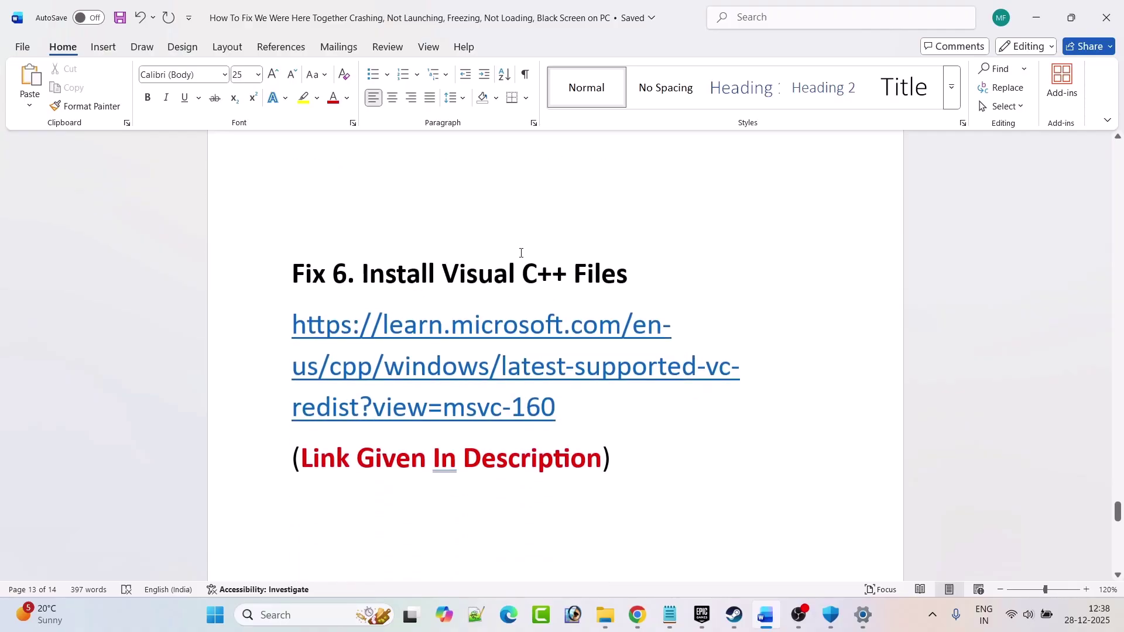
left_click_drag(568, 409, 421, 379)
left_click_drag(285, 349, 268, 339)
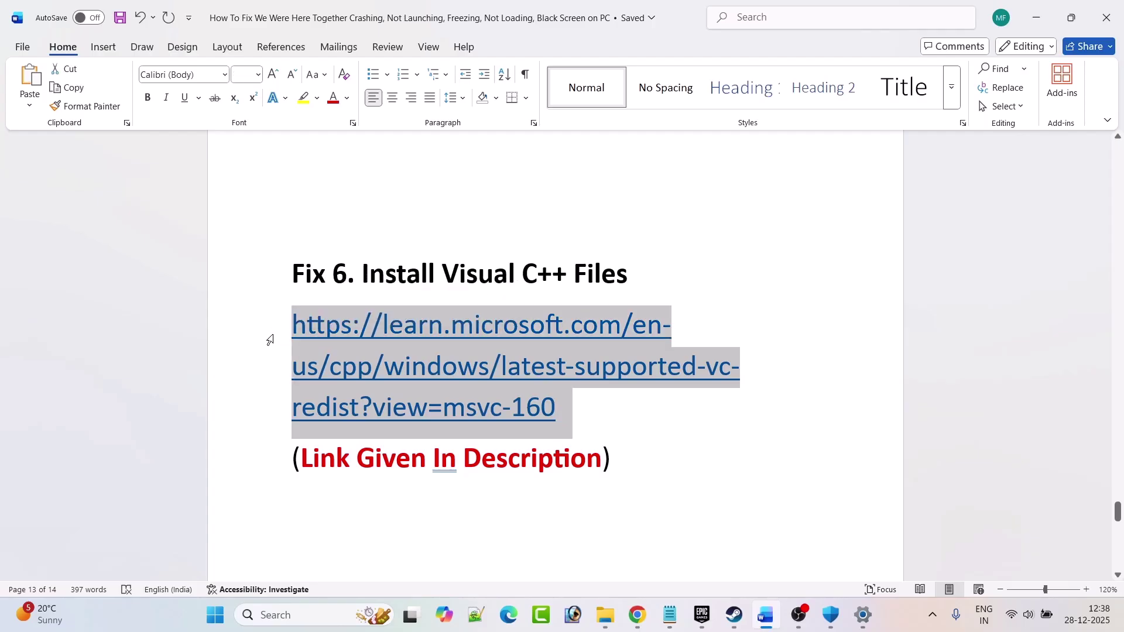
left_click(638, 615)
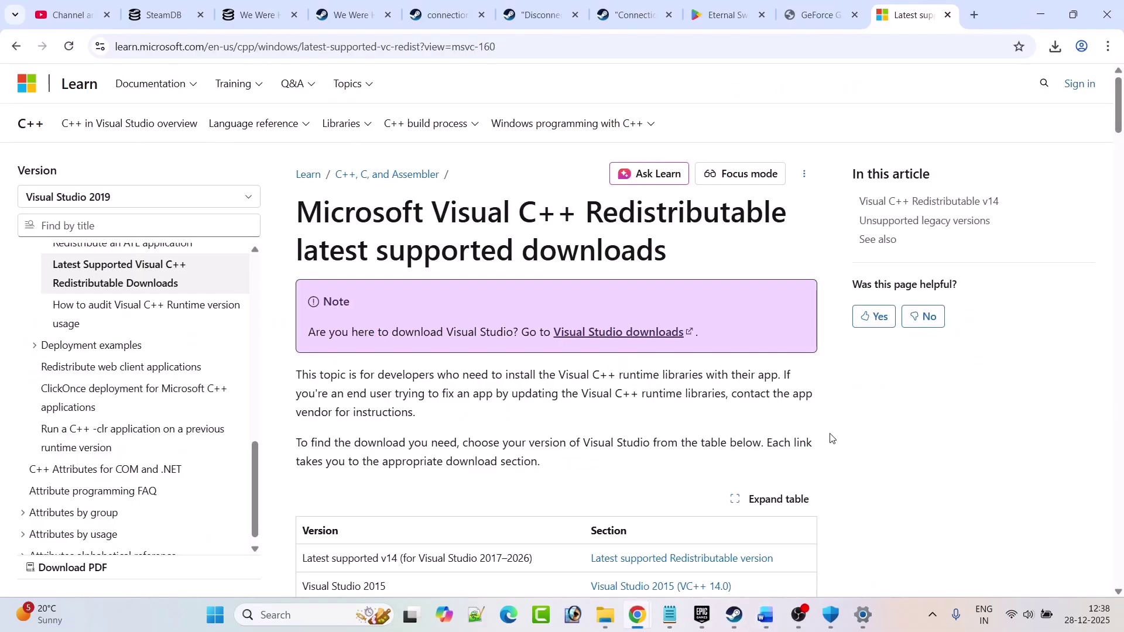
- Download the x64 and x86 Visual C++ redistributable installers
scroll(831, 439, "down", 15)
scroll(863, 439, "up", 2)
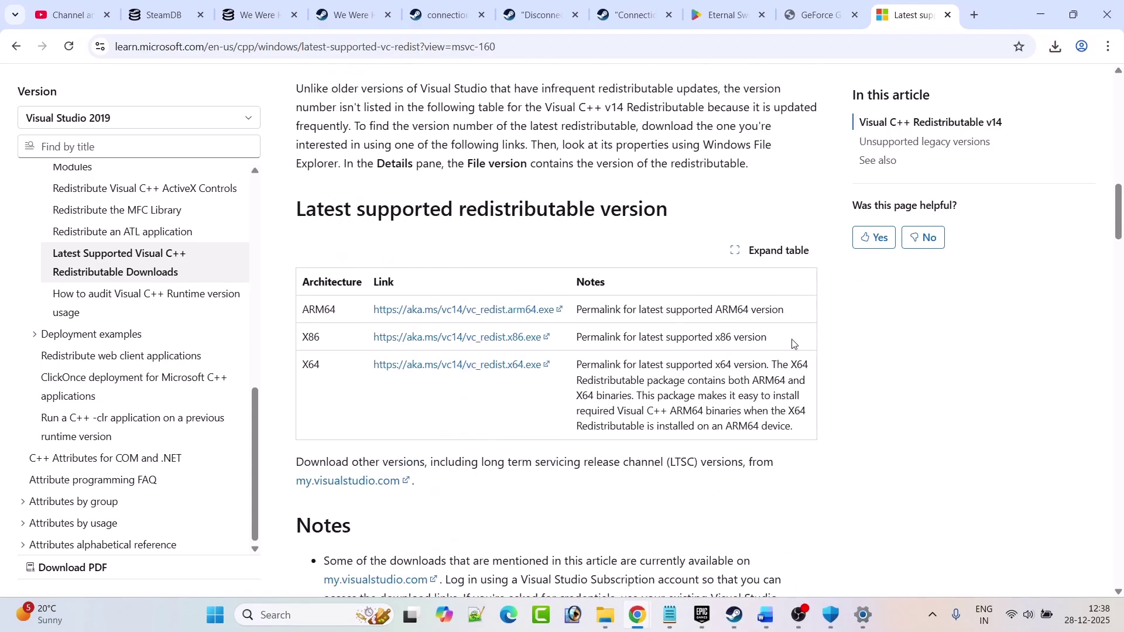
left_click(441, 364)
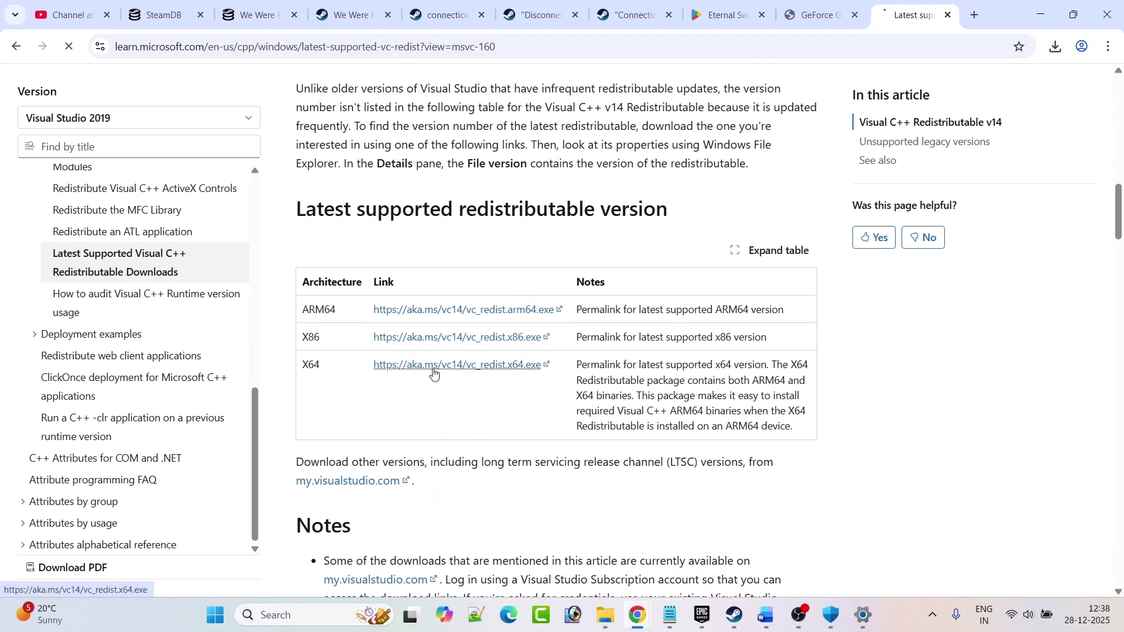
left_click(436, 338)
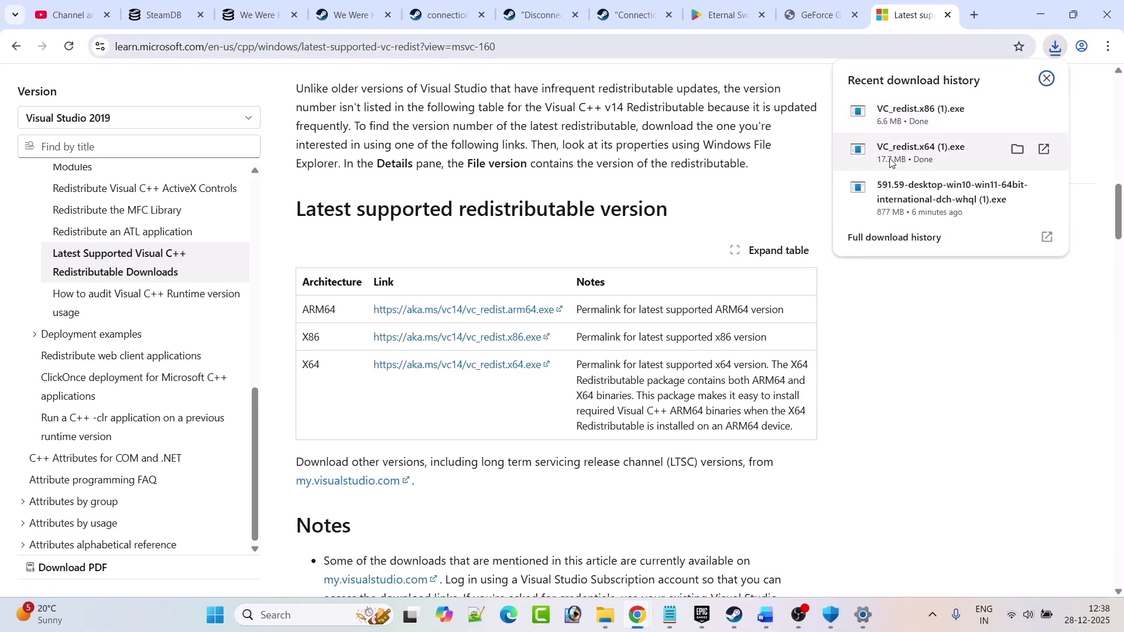
- Run VC_redist.x64 and VC_redist.x86 from the downloads and repair each installation
left_click(928, 156)
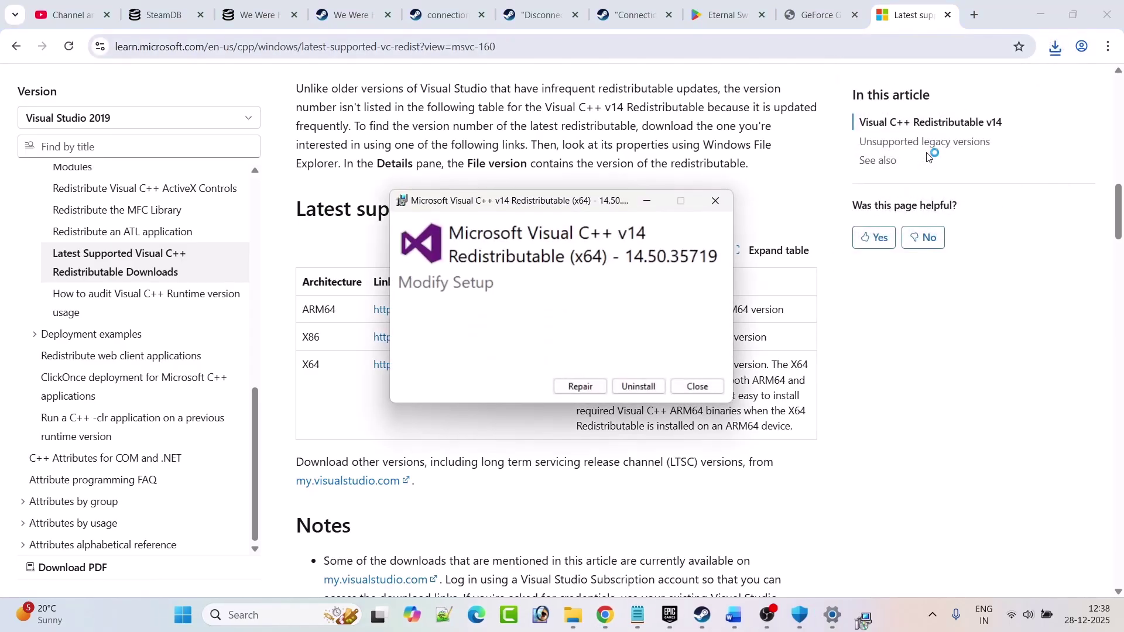
left_click(577, 388)
left_click(1057, 47)
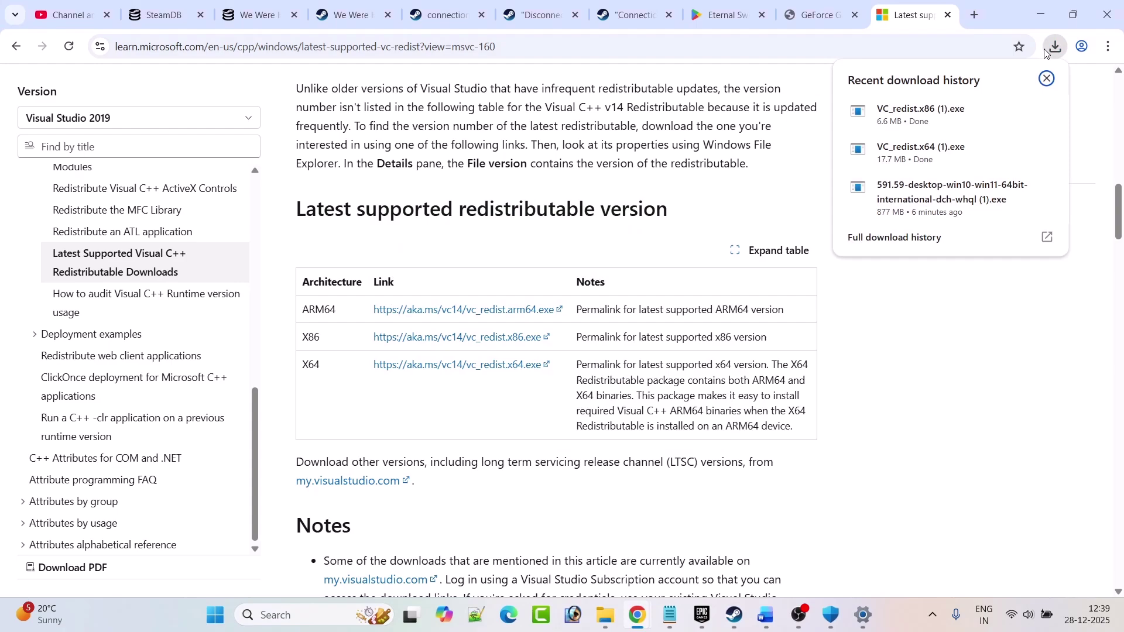
left_click(938, 114)
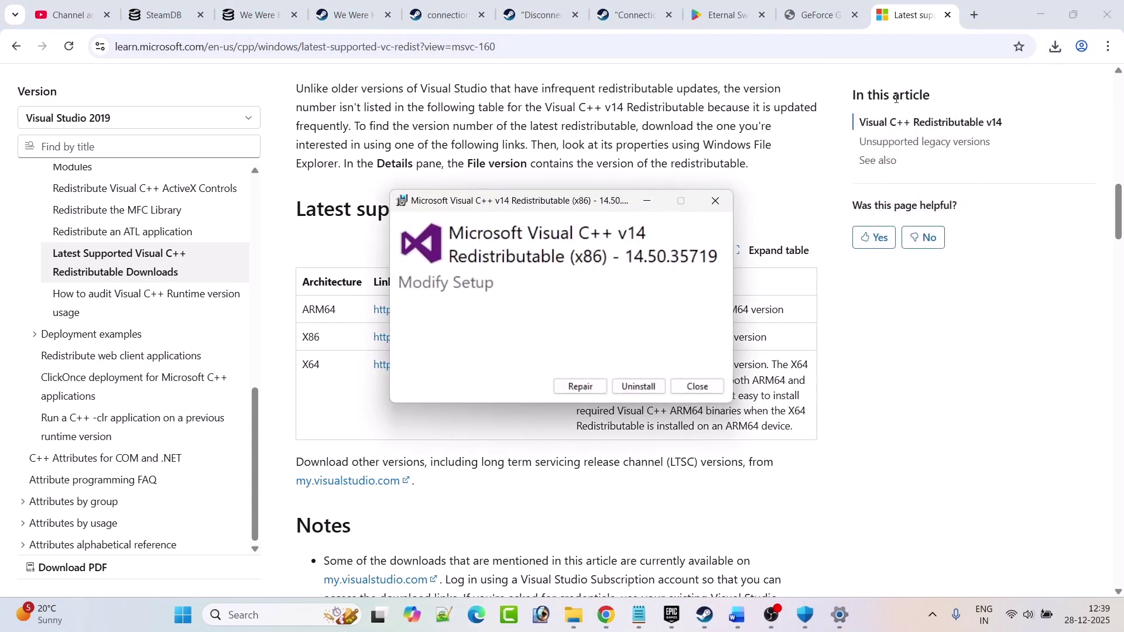
left_click(579, 387)
- Point out the Restart option in the Start menu's power options, then return to Word
key("super")
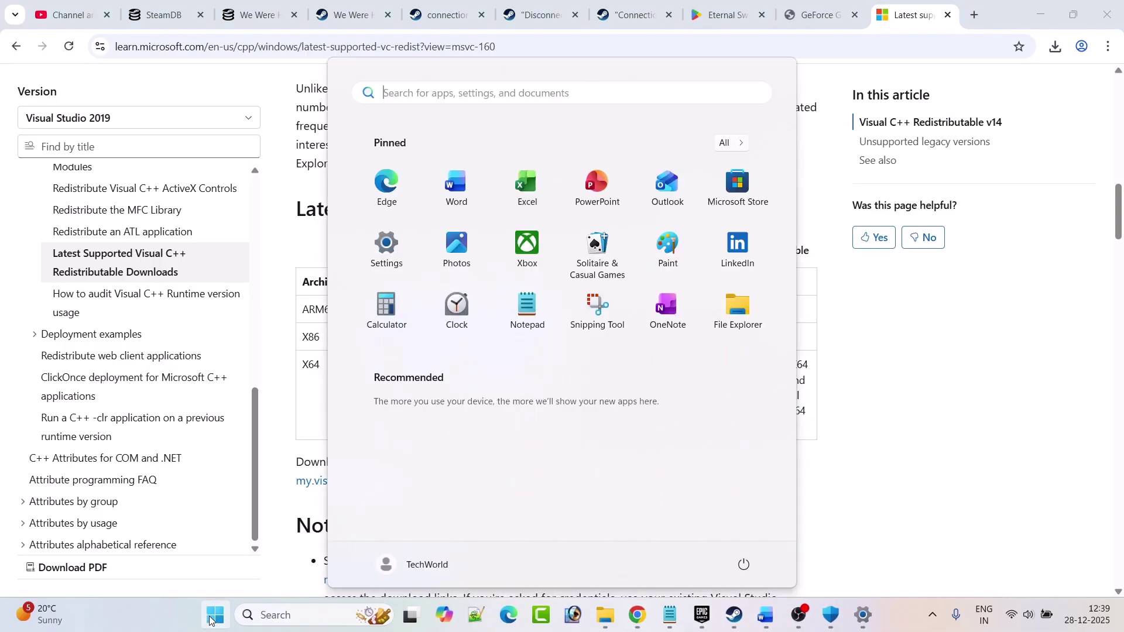
left_click(756, 571)
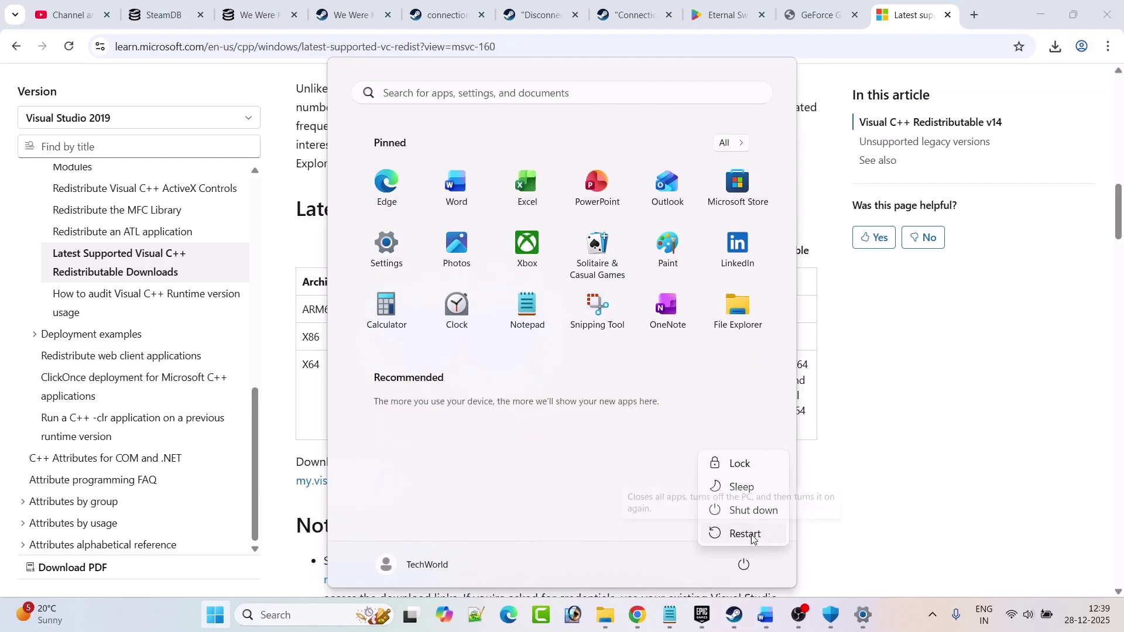
key("Escape")
left_click(897, 524)
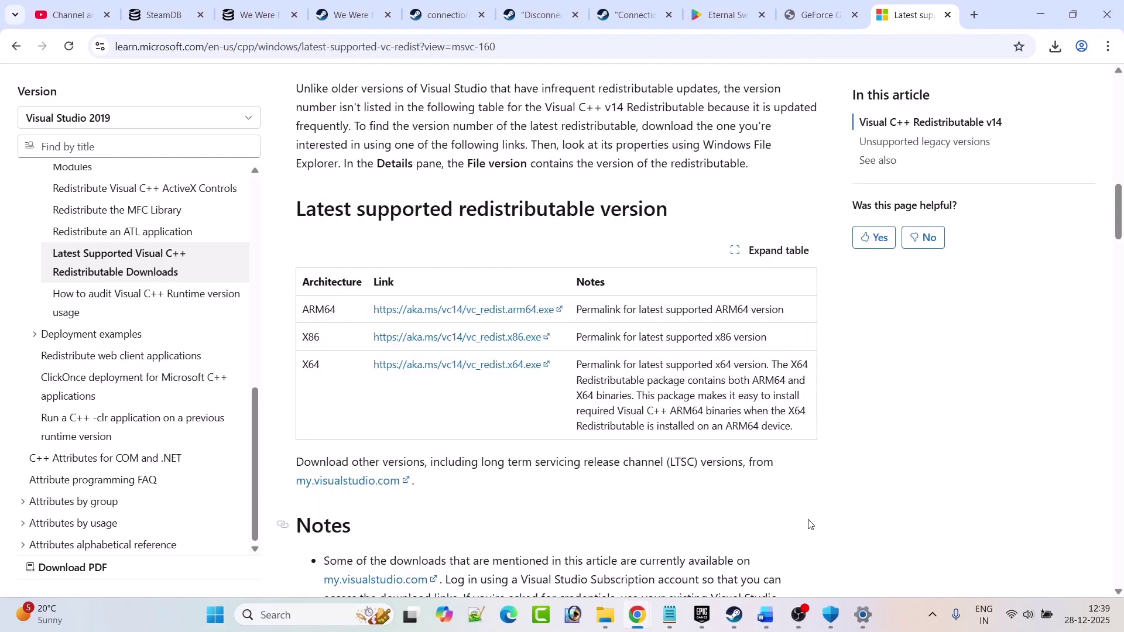
left_click(767, 618)
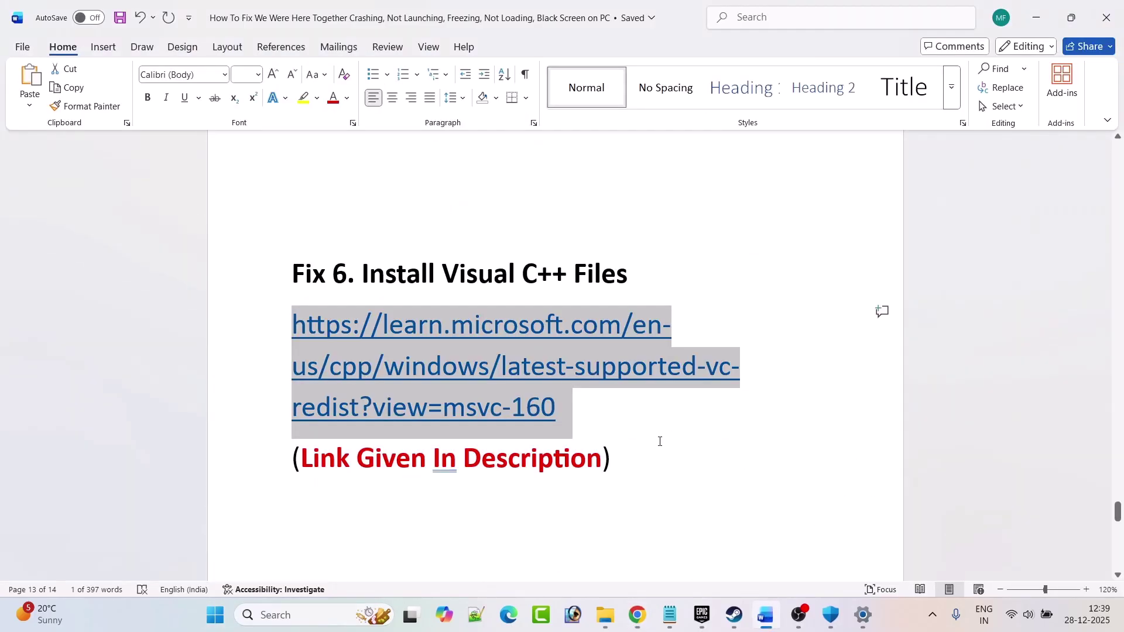
- Check for new Windows updates on the Windows Update page in Settings
scroll(660, 442, "down", 8)
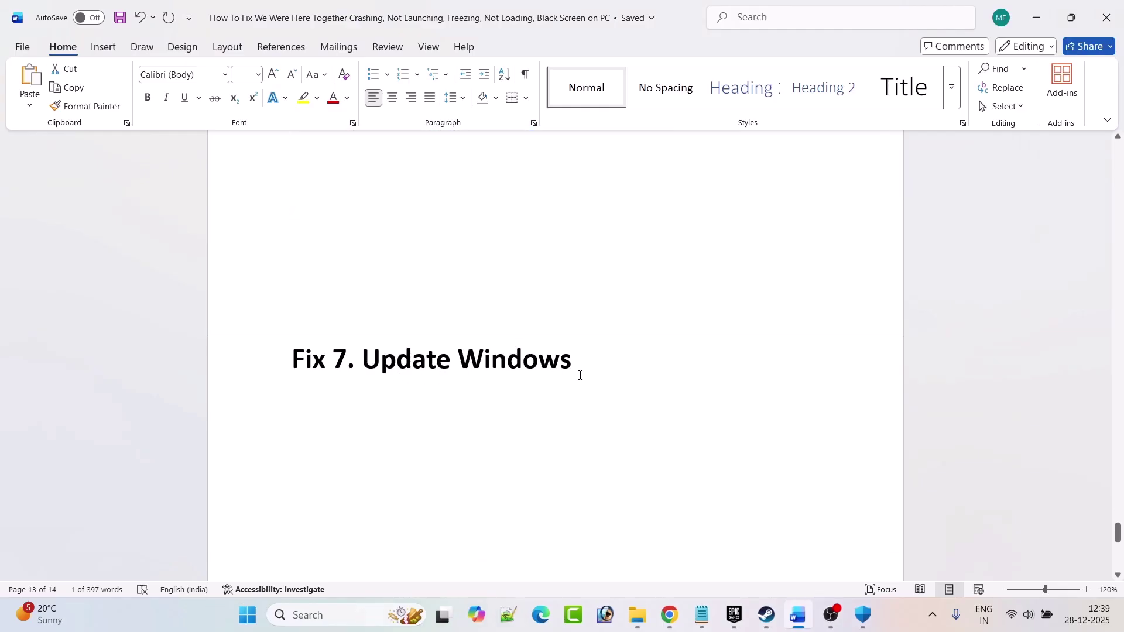
left_click(247, 615)
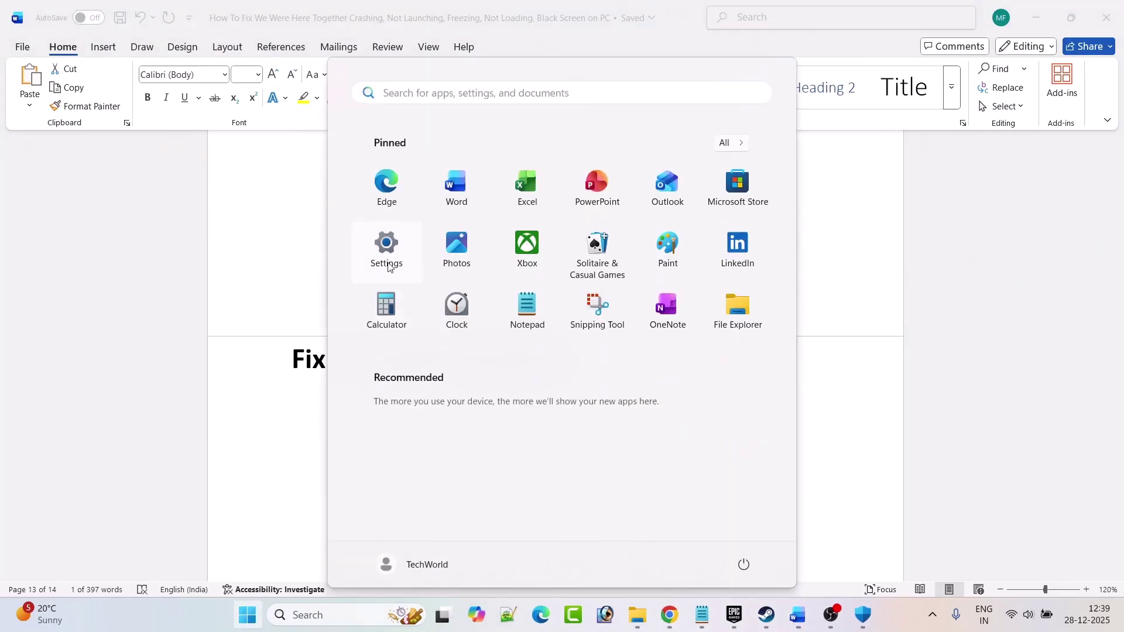
left_click(390, 264)
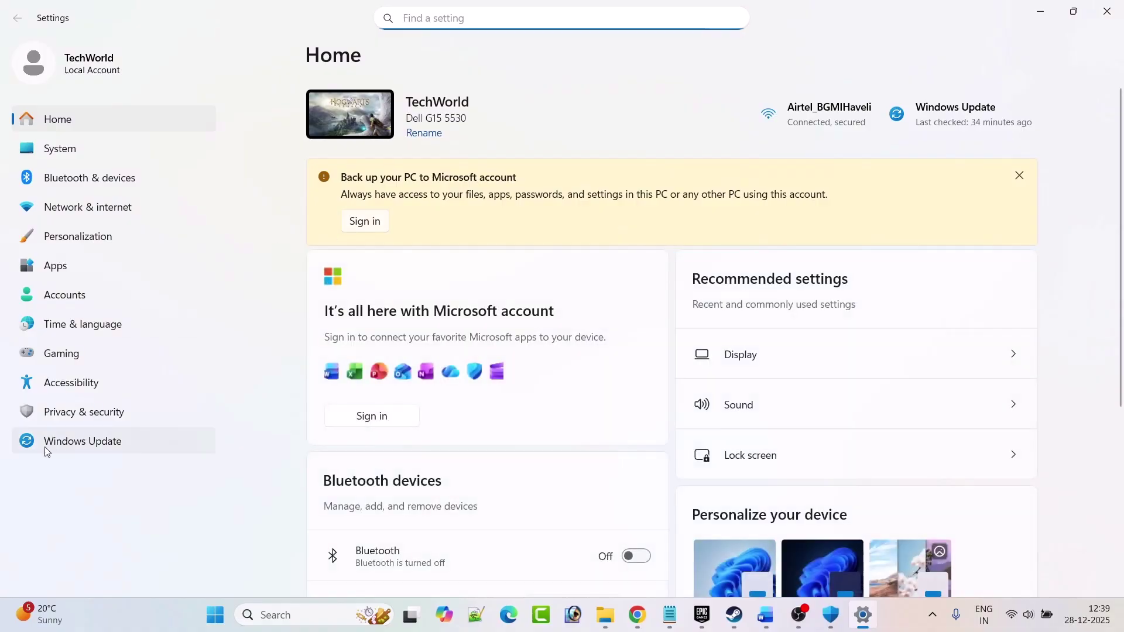
left_click(83, 445)
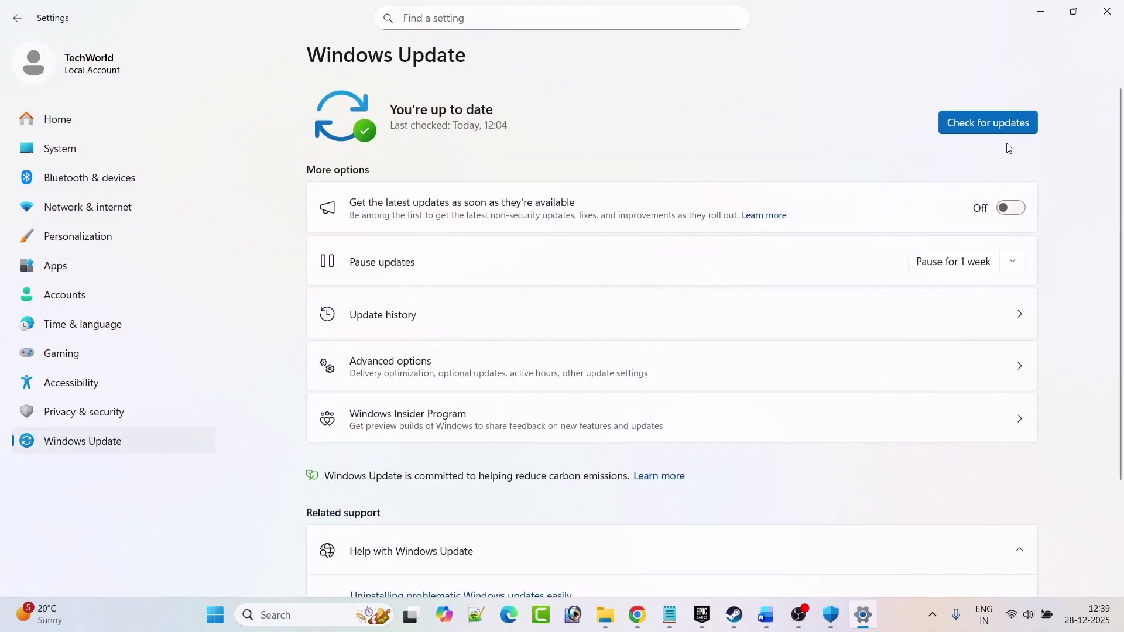
left_click(1002, 135)
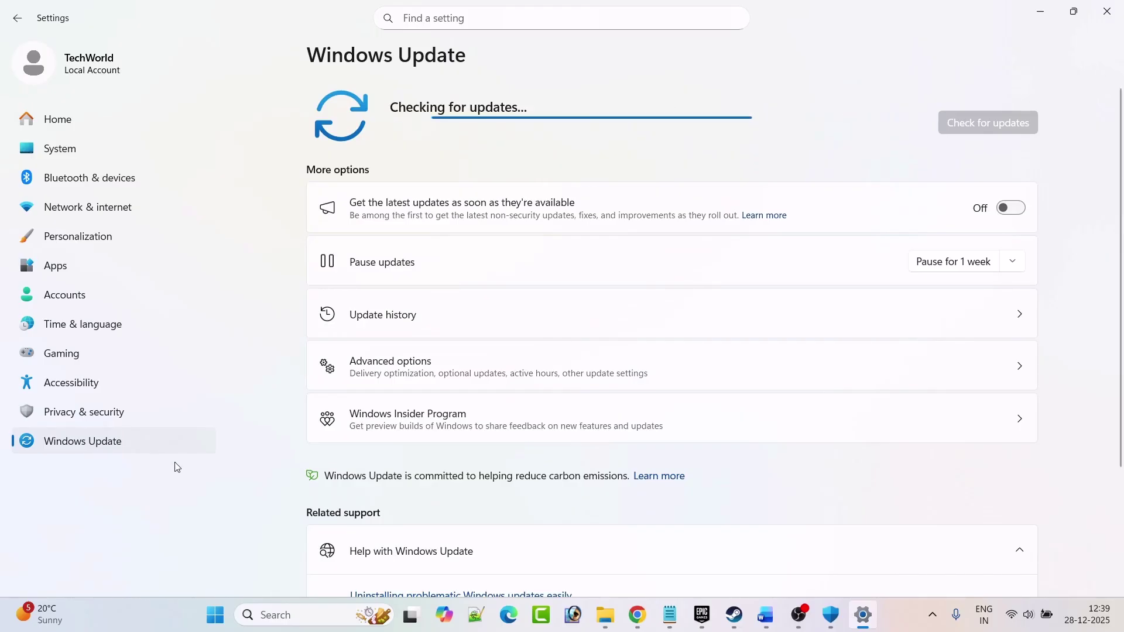
- Show the Start menu's Restart power option as a suggestion, then go back to the Word guide
left_click(214, 614)
left_click(744, 565)
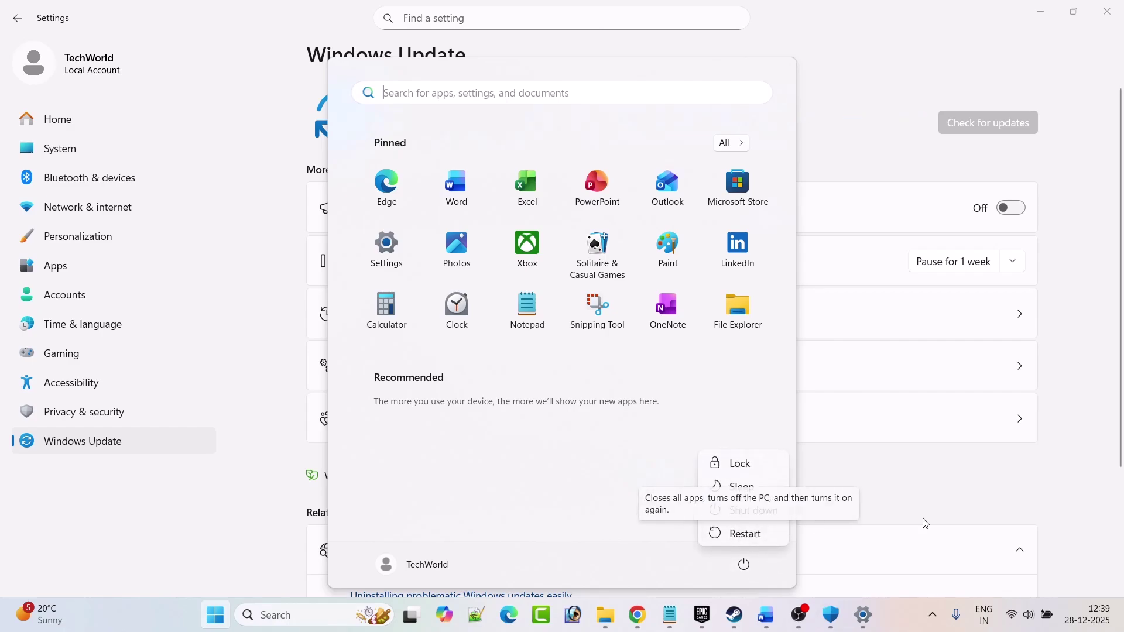
key("Escape")
left_click(1066, 491)
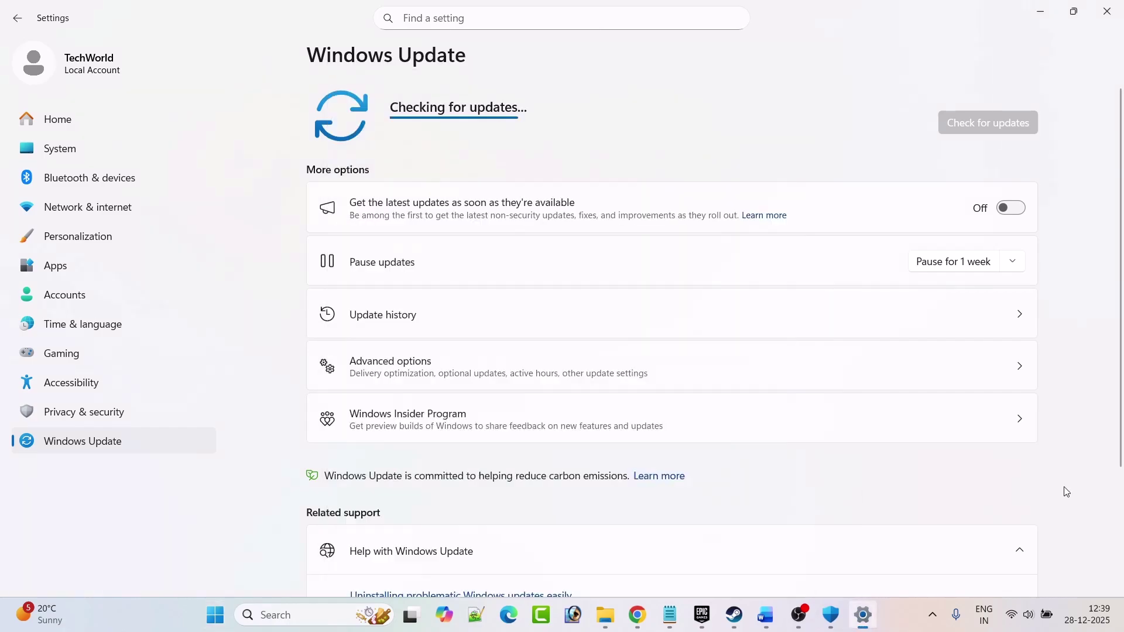
left_click(766, 615)
- Scroll through Fix 8's uninstall, delete-folder and SSD reinstall advice, then jump back to the title
scroll(560, 430, "down", 8)
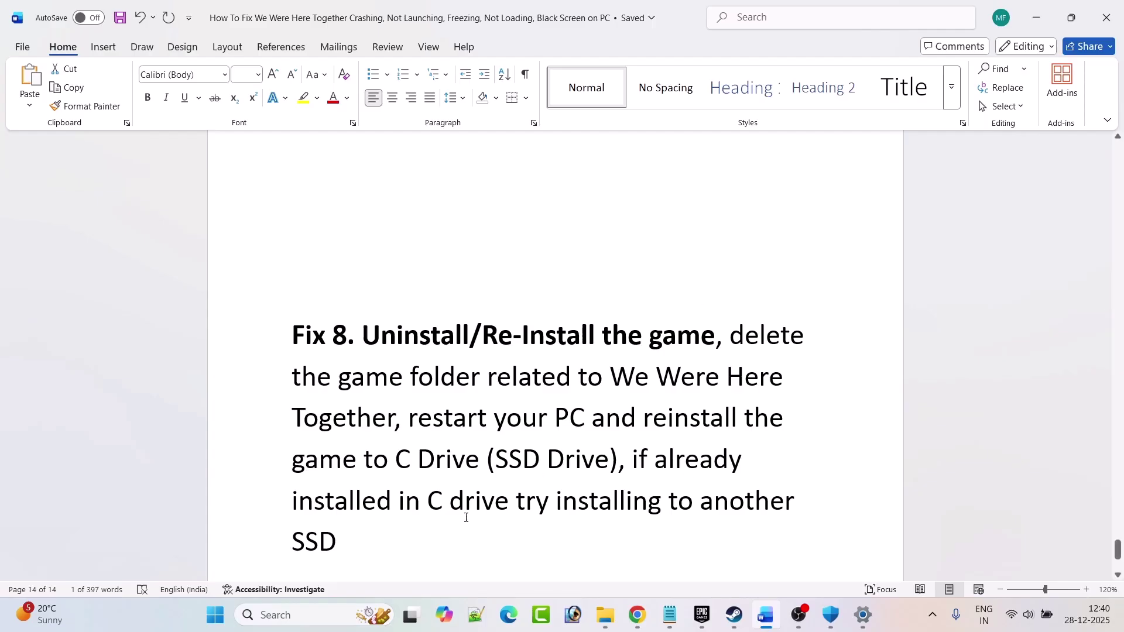
scroll(400, 520, "down", 2)
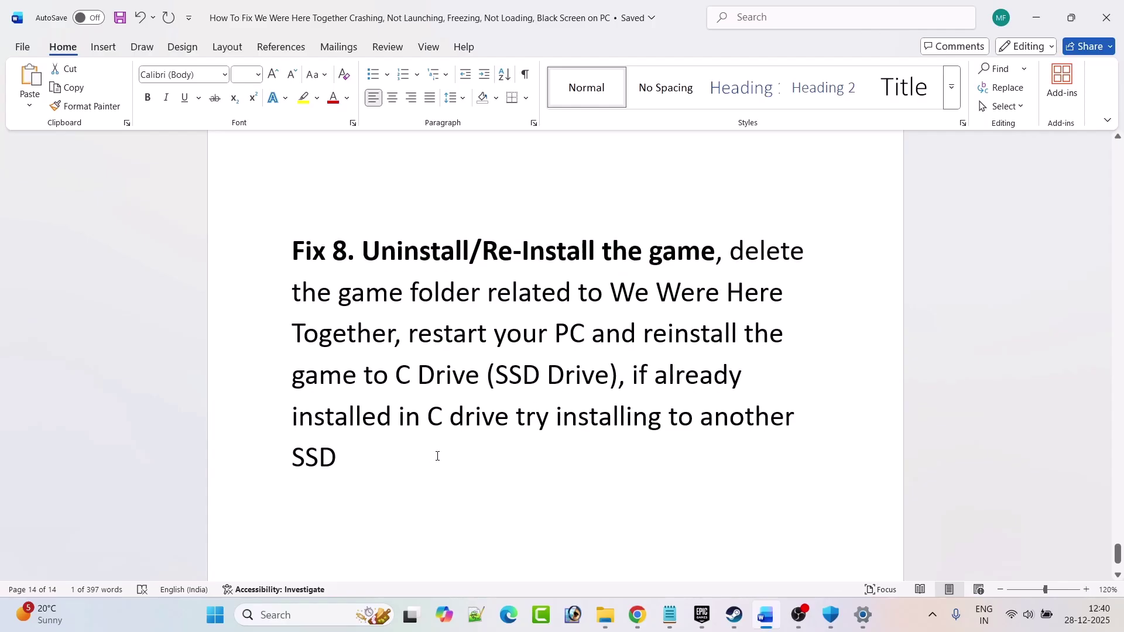
scroll(434, 448, "down", 1)
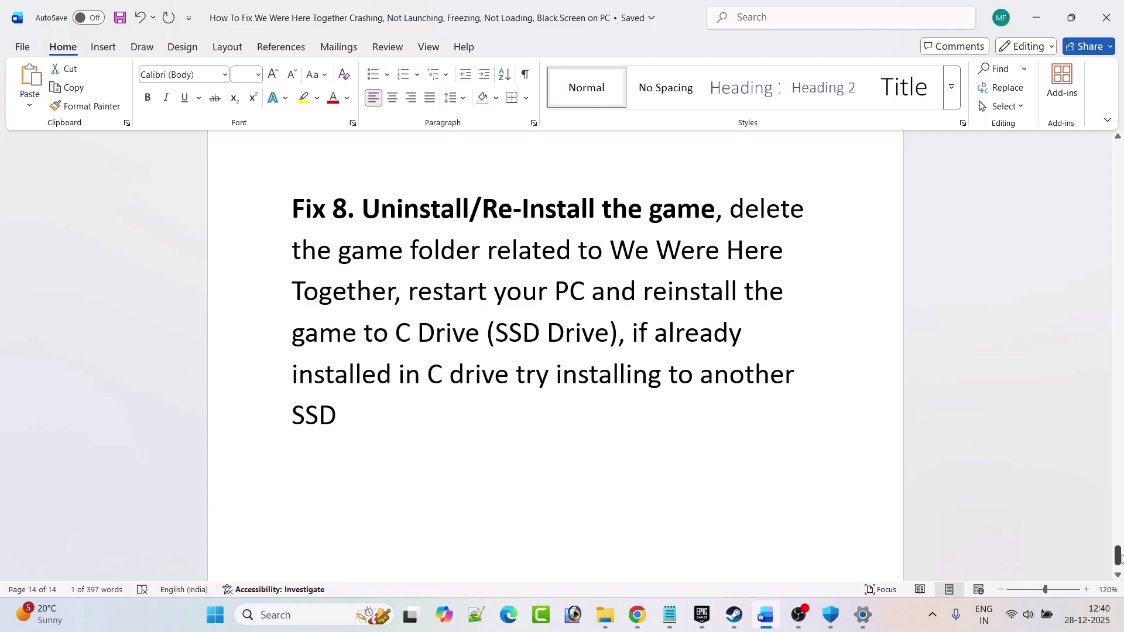
left_click_drag(1117, 555, 1117, 149)
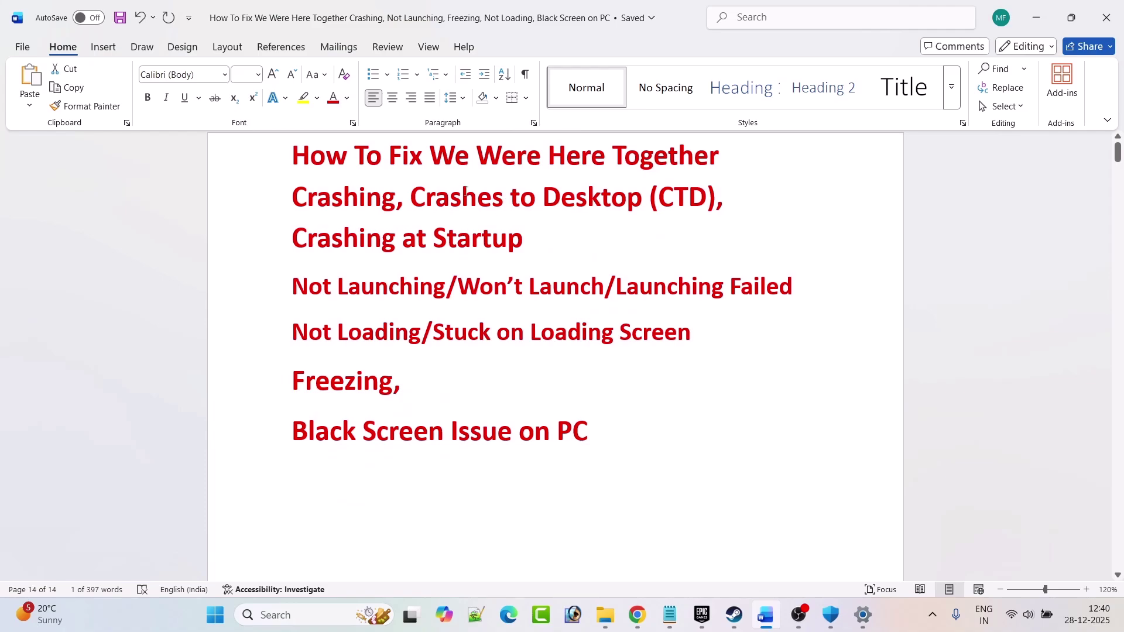